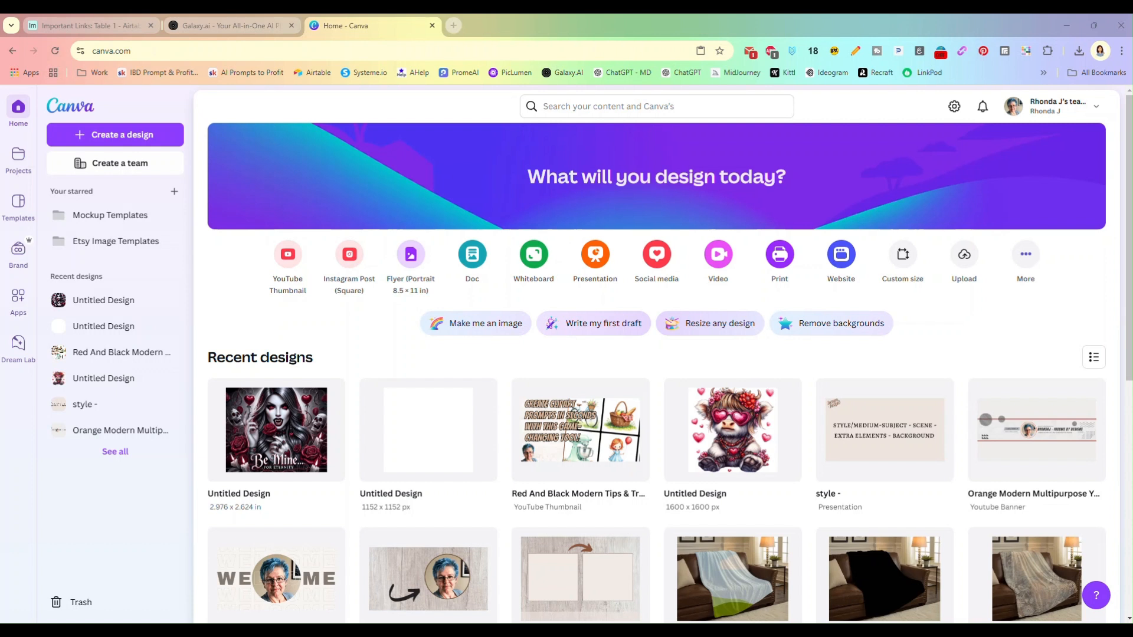
Create a new custom-size design 2.976 in wide and 2.624 in high
click(903, 254)
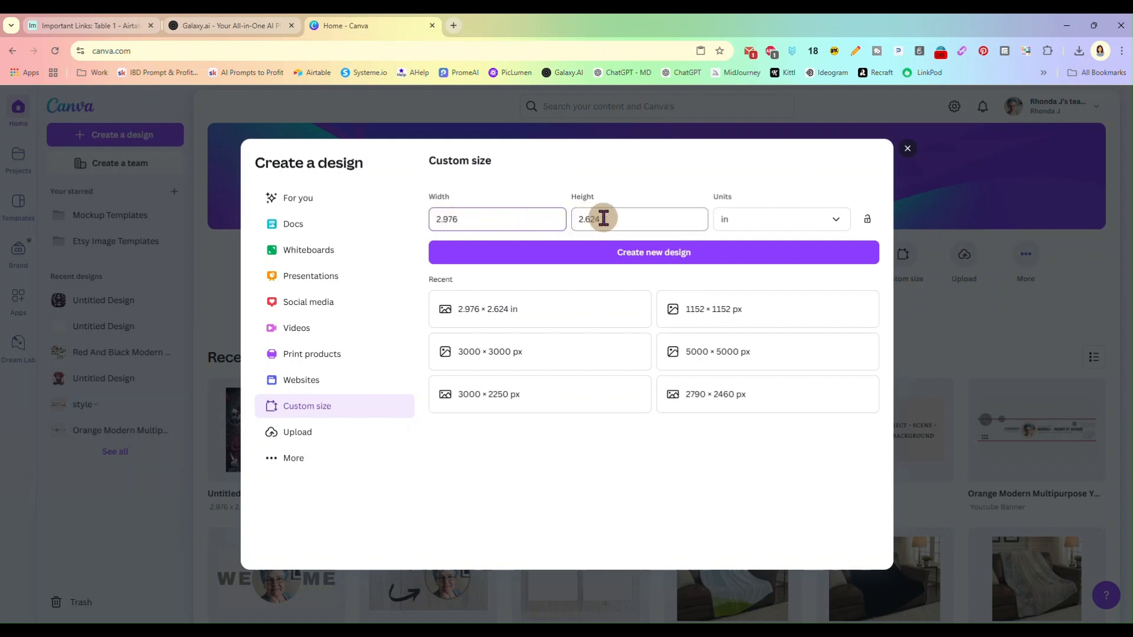
click(639, 264)
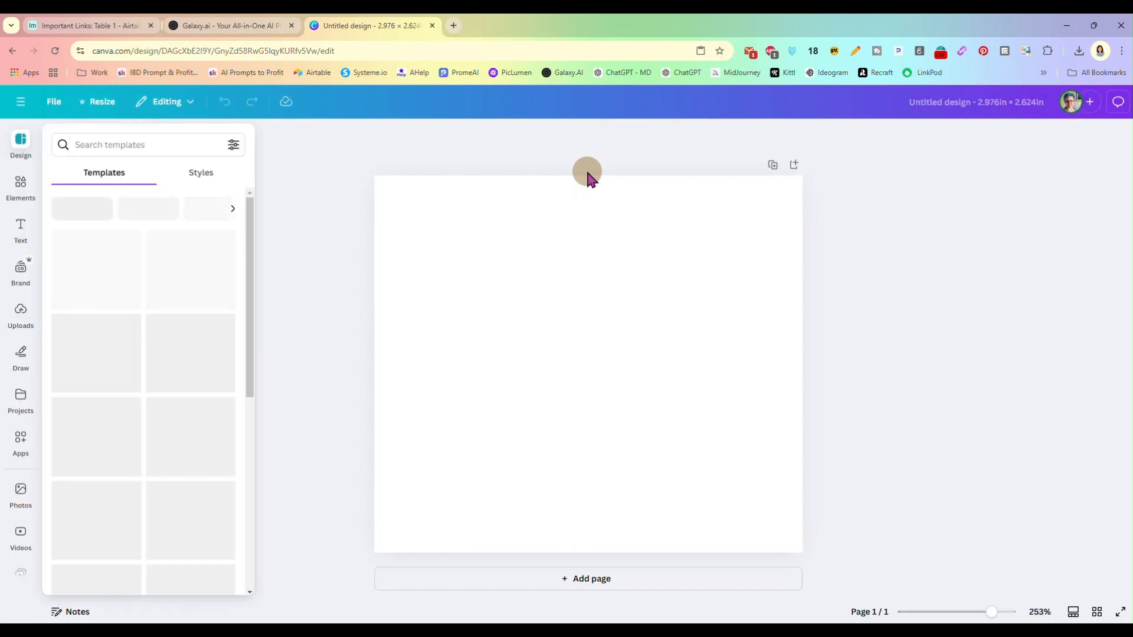
click(506, 306)
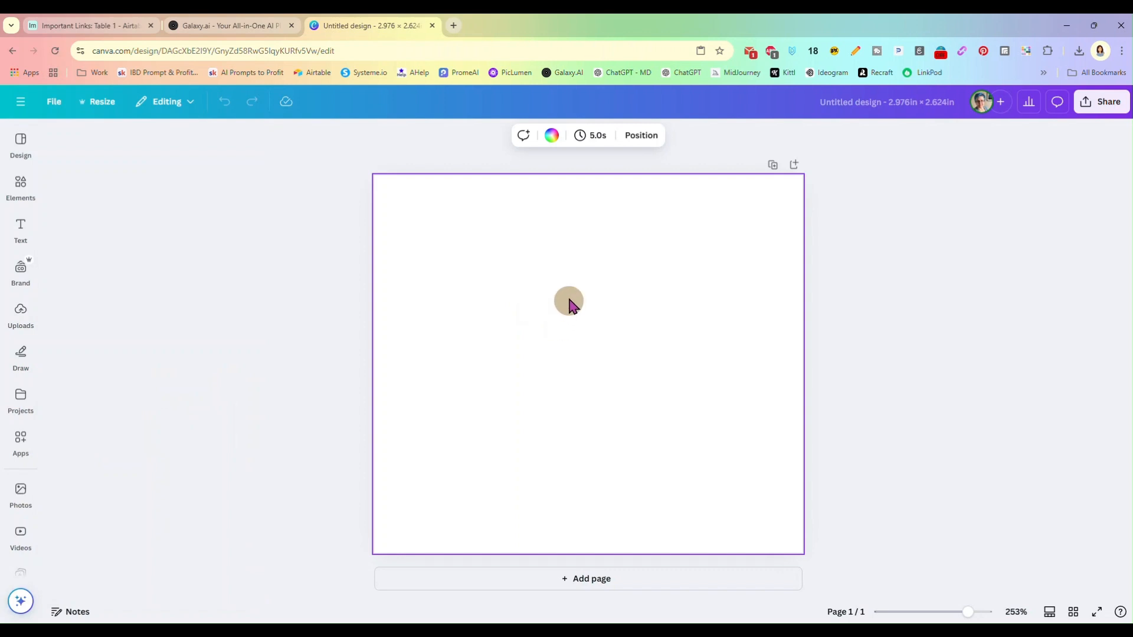
click(1101, 101)
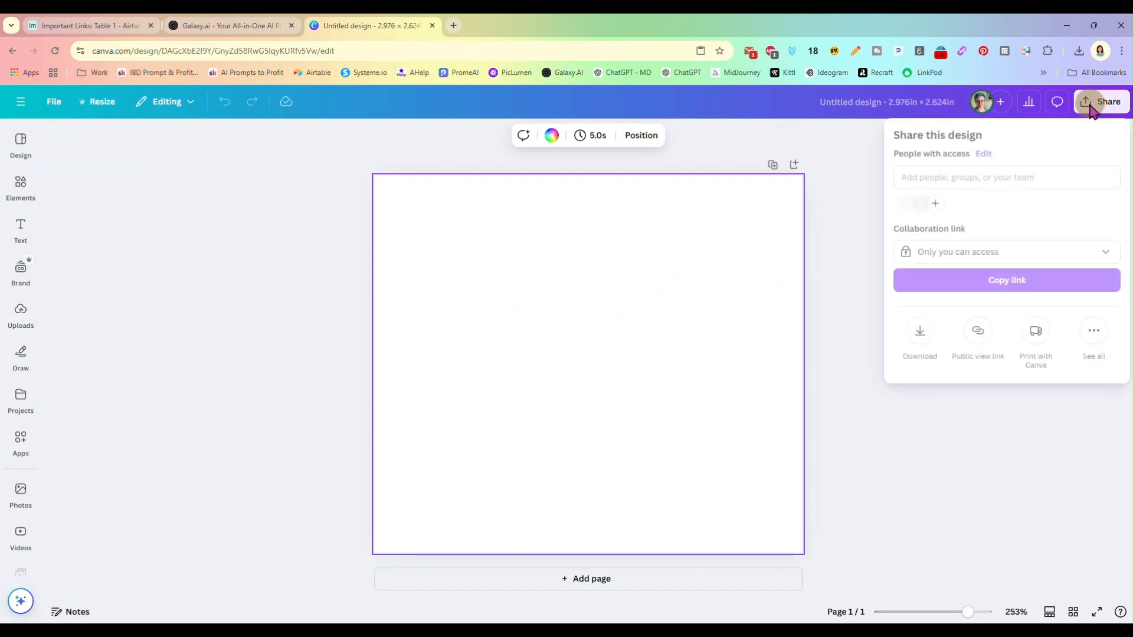
click(923, 333)
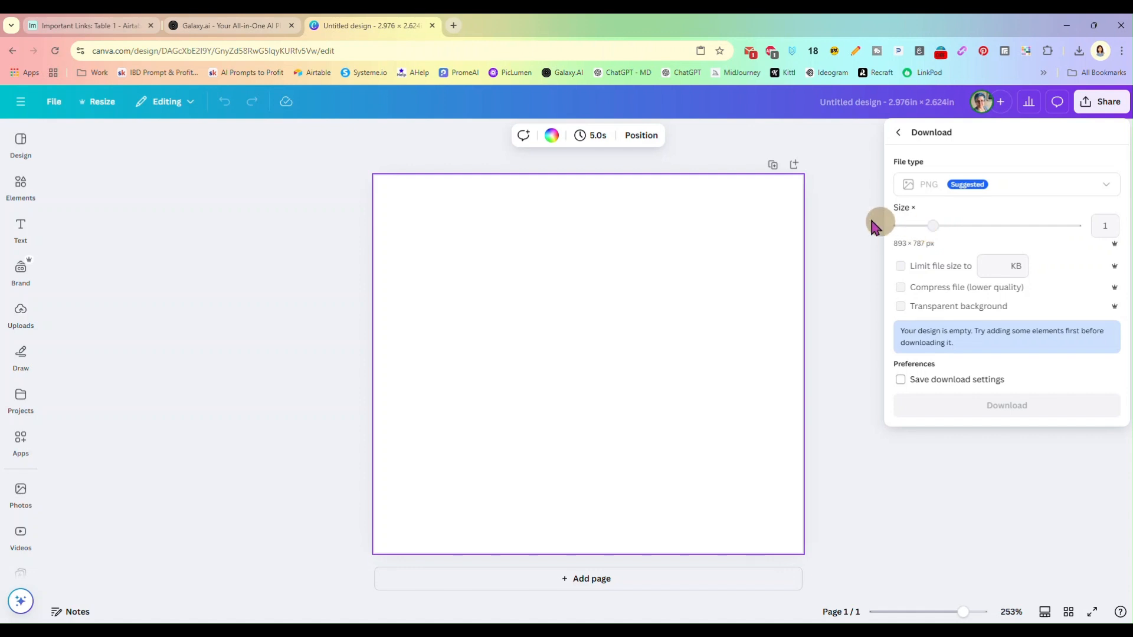
click(879, 226)
Add the yellow and white floral pattern image from the uploads to the blank page
click(21, 276)
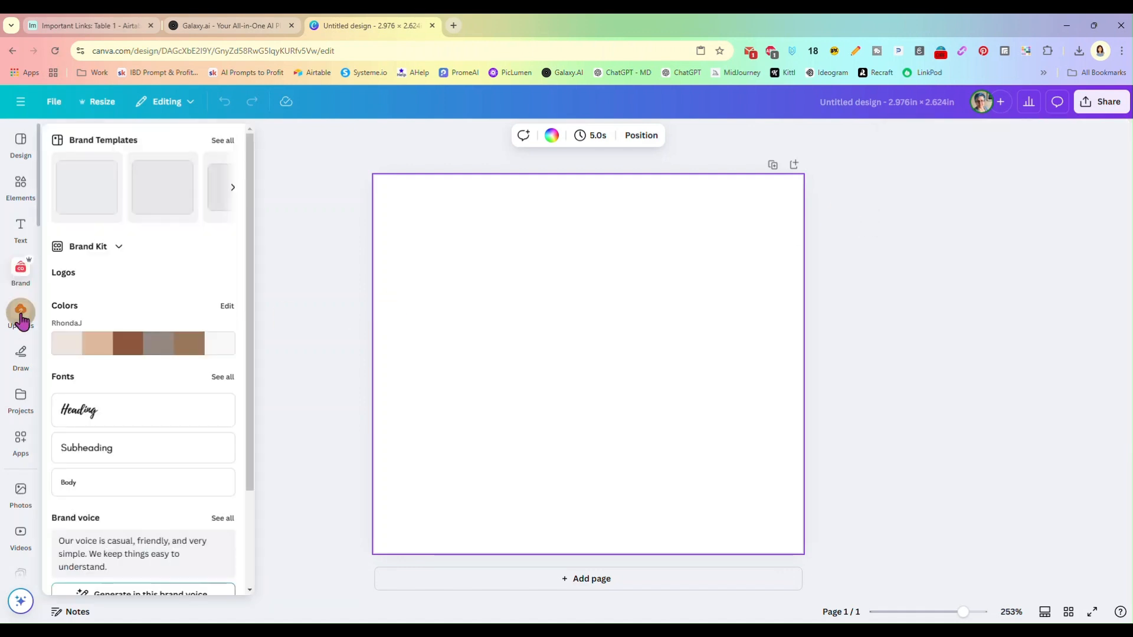
click(21, 318)
scroll(188, 452, down, 5)
scroll(188, 451, down, 2)
click(132, 321)
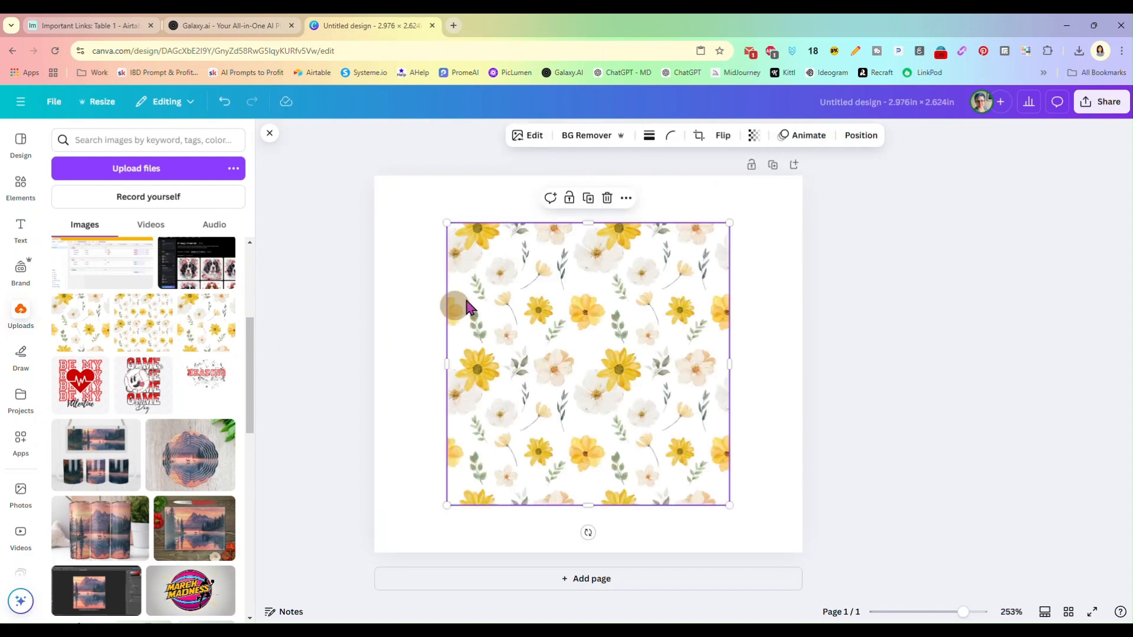
Enlarge the floral pattern image and position it so that it covers the entire page
drag(446, 223, 340, 179)
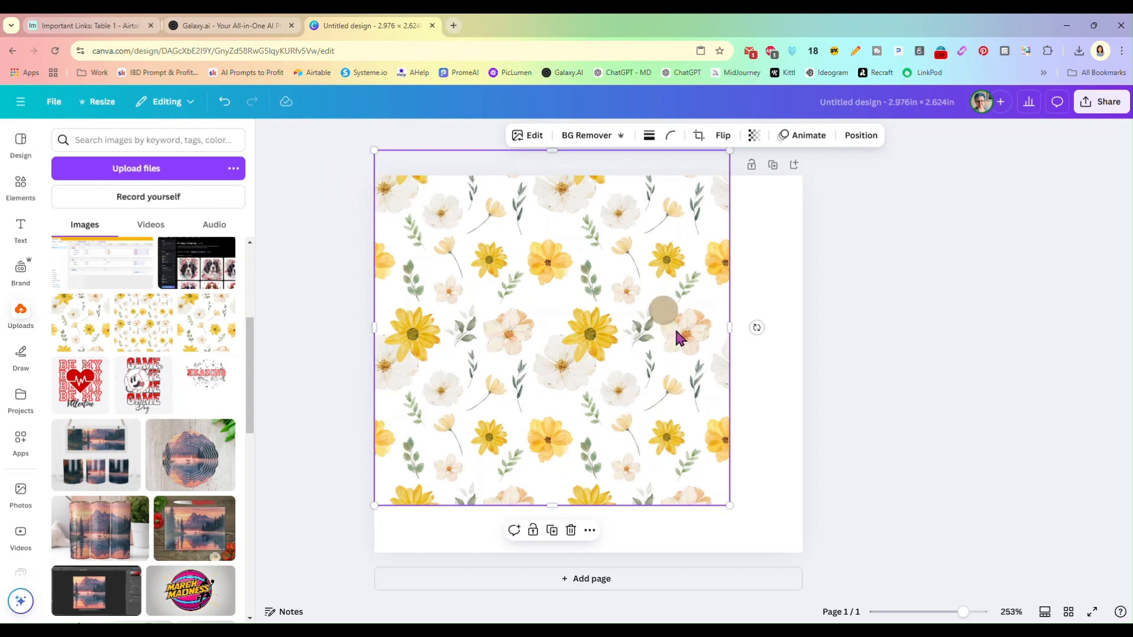
drag(729, 506, 812, 565)
drag(641, 331, 641, 330)
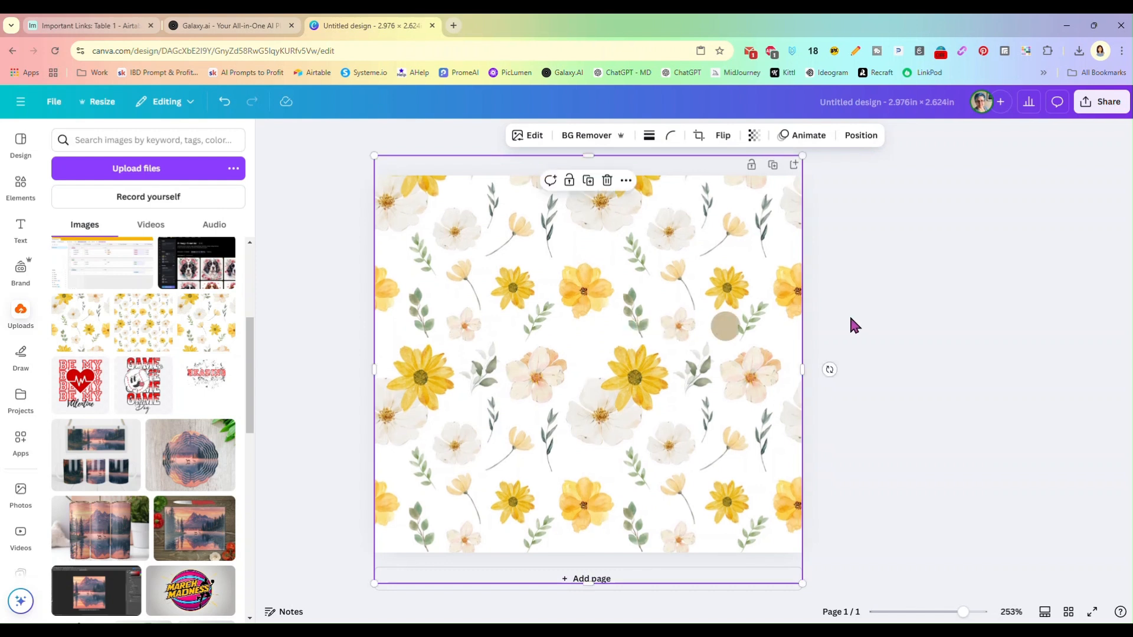
click(864, 316)
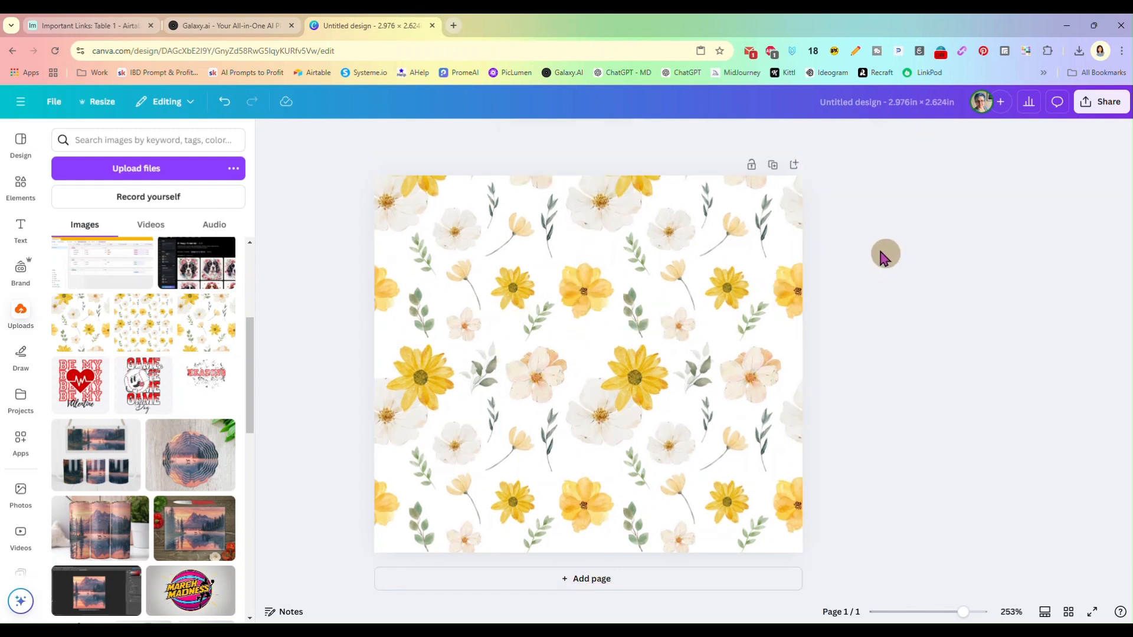
Check the PNG download's pixel dimensions with the size multiplier raised to 3.125, without downloading
click(1099, 102)
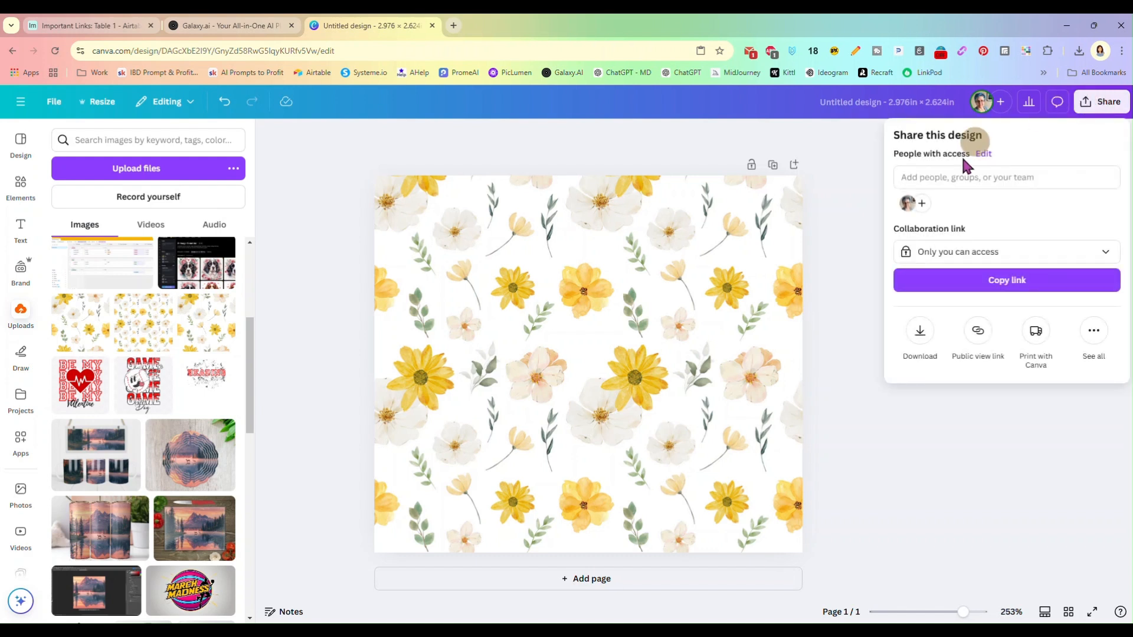
click(918, 330)
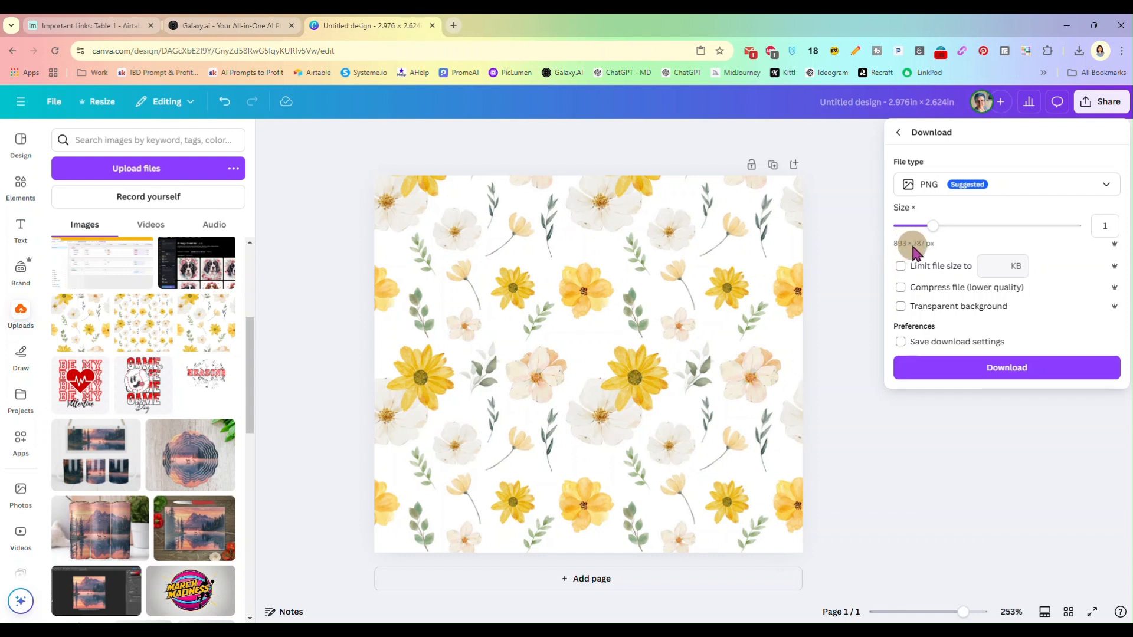
drag(932, 231, 1100, 234)
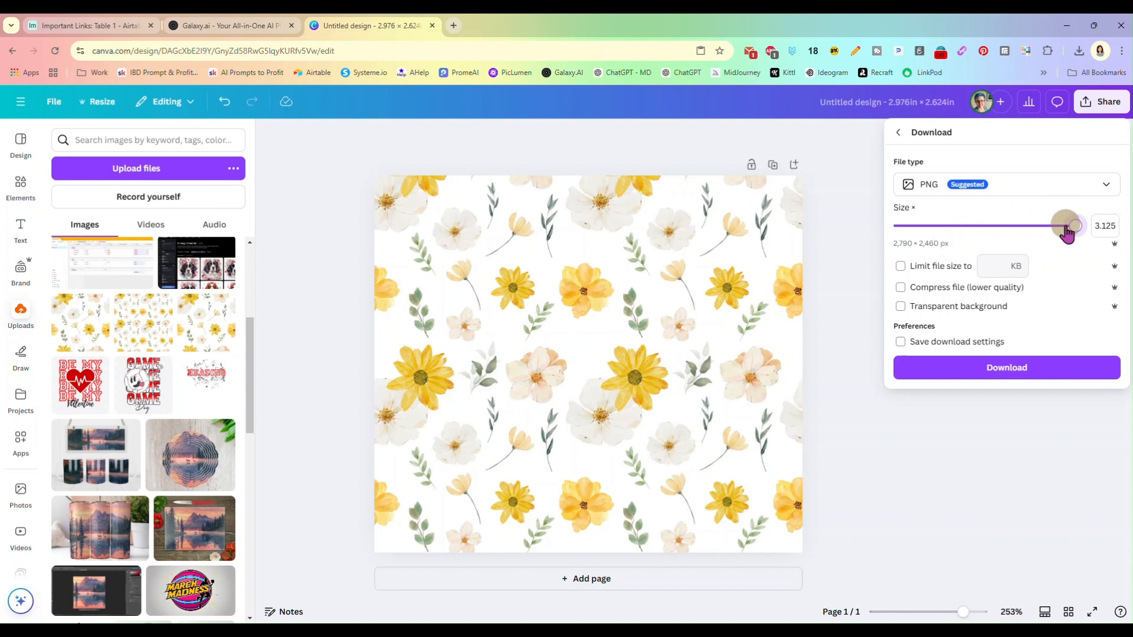
click(1114, 224)
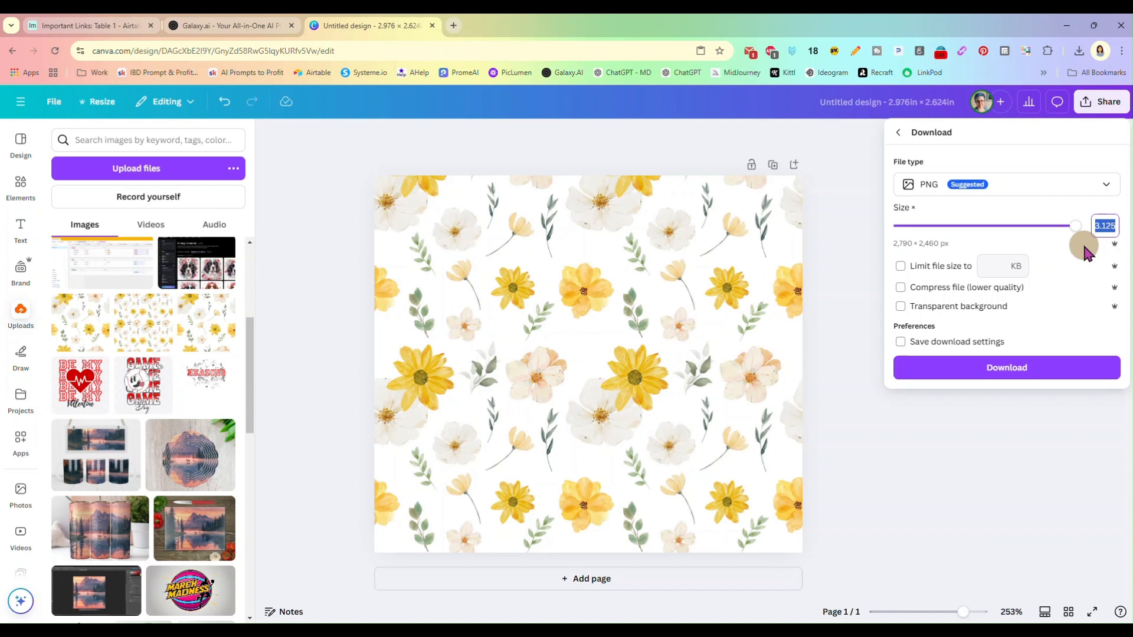
click(830, 232)
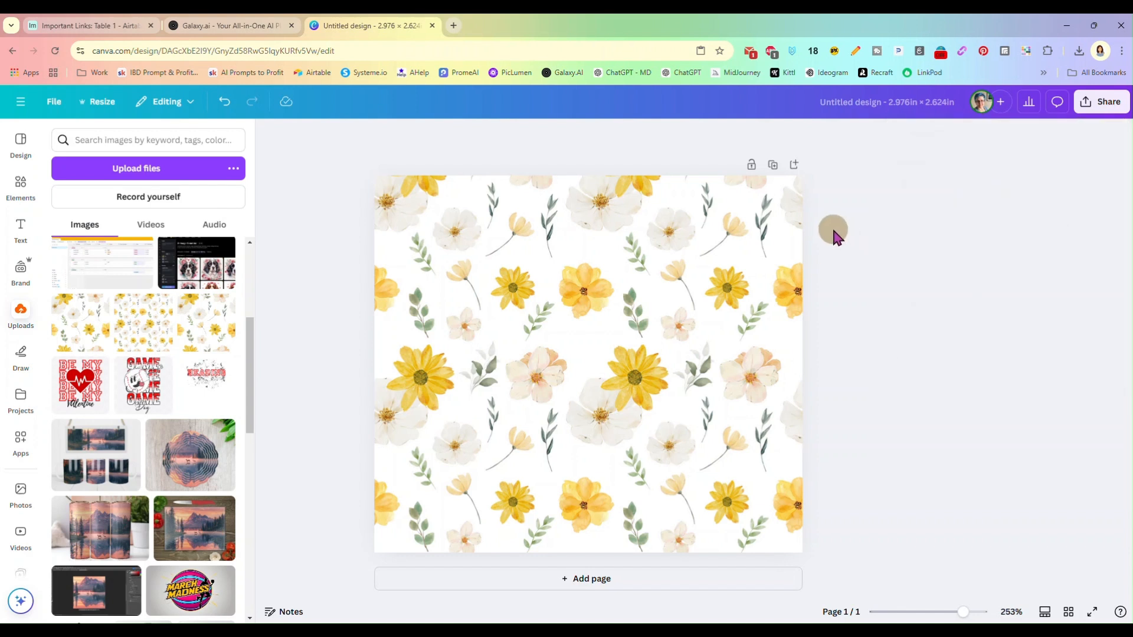
Upscale the floral pattern image 4x with Image Upscaler and replace the original on the page
click(500, 272)
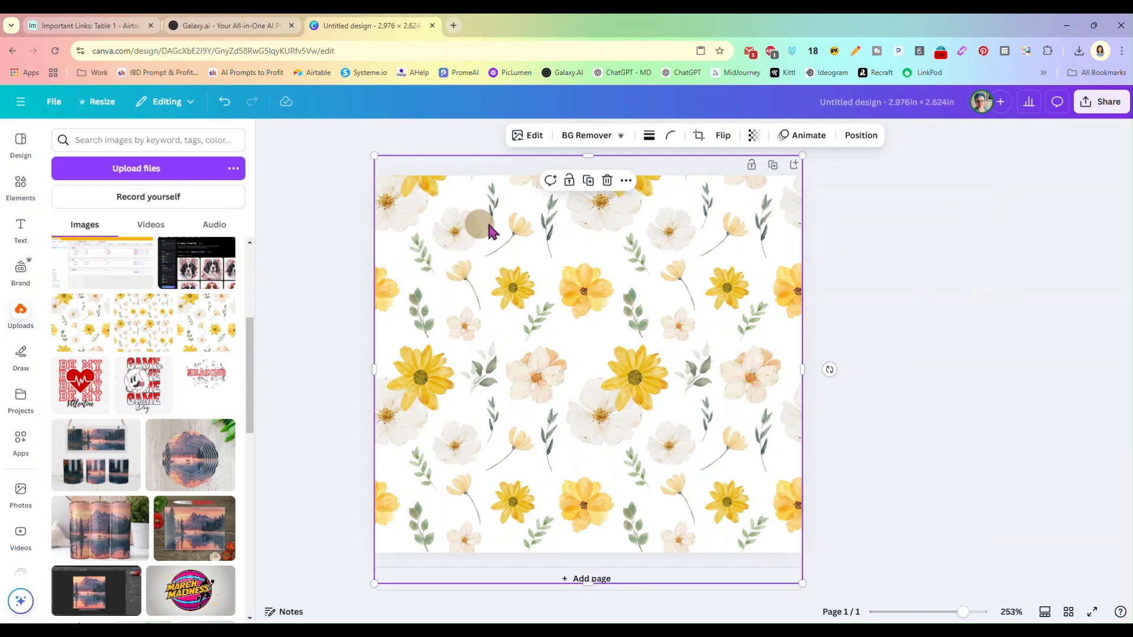
click(531, 137)
click(528, 135)
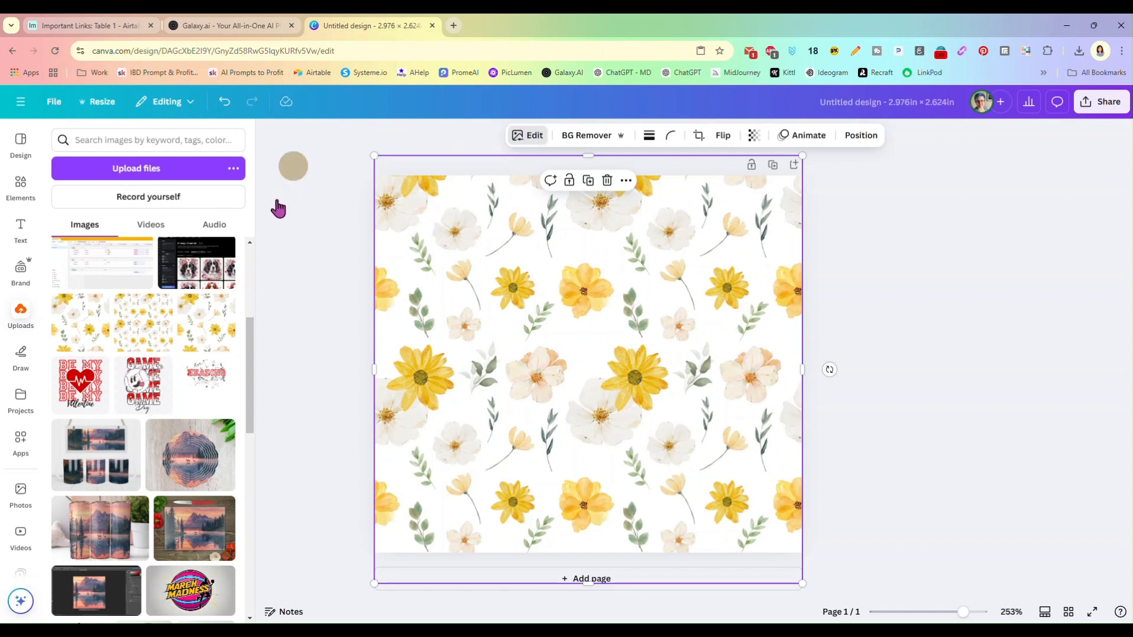
click(180, 573)
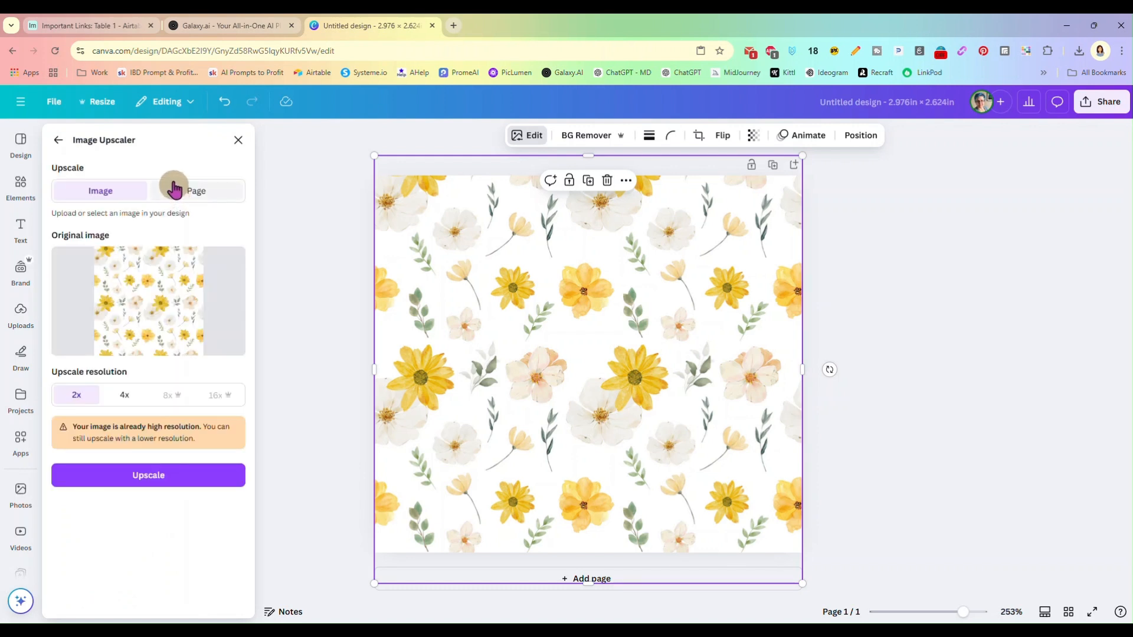
click(124, 396)
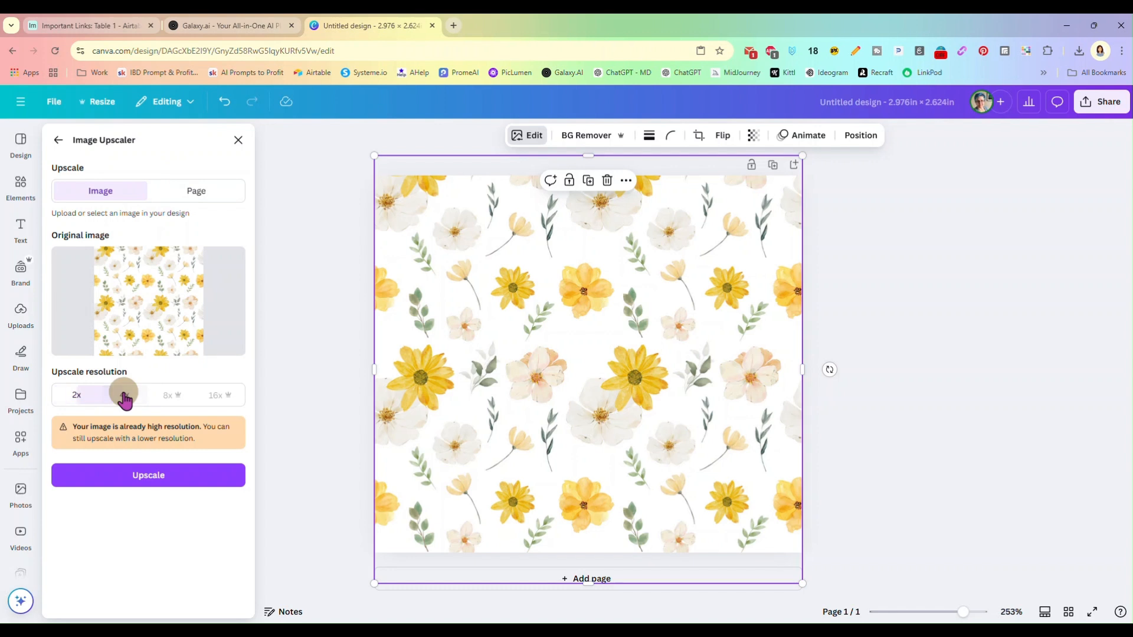
click(123, 394)
click(151, 475)
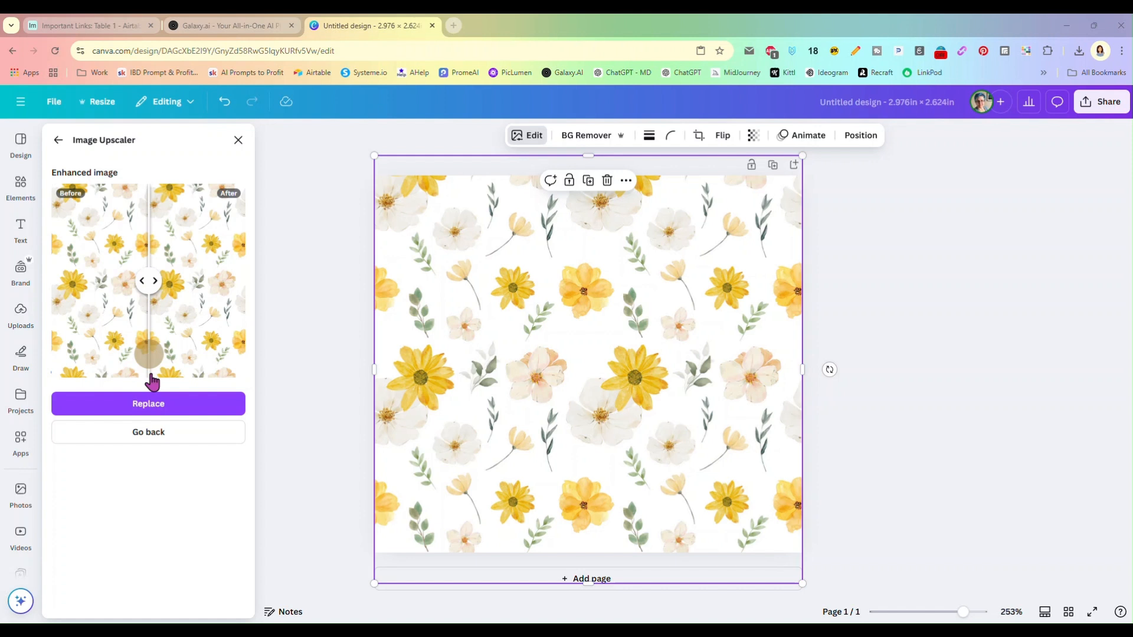
click(148, 406)
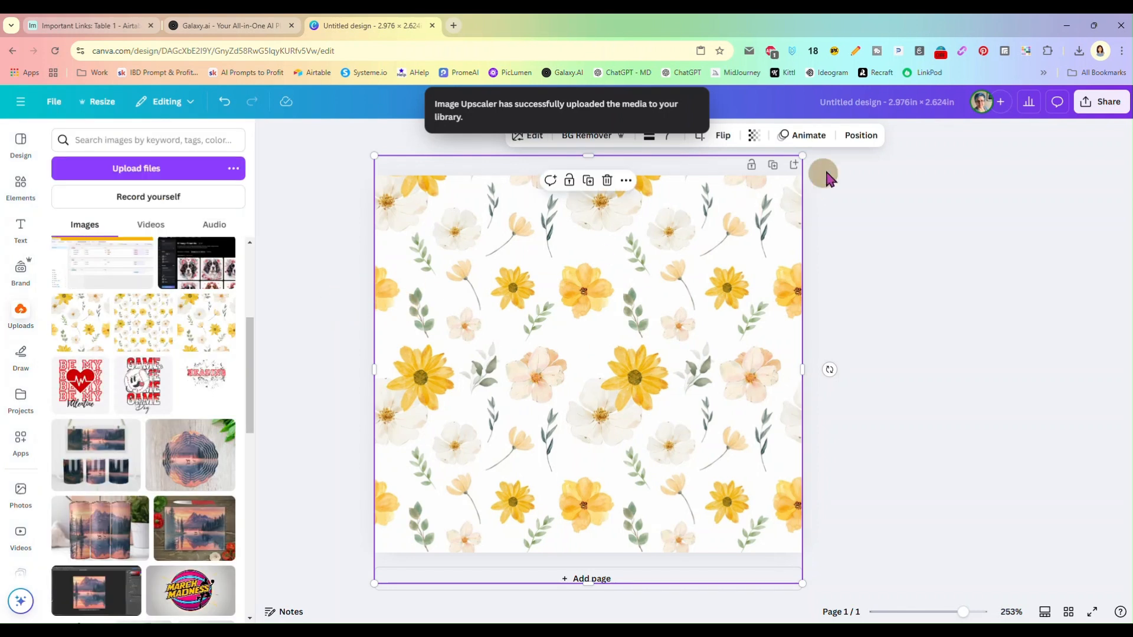
Download the design as a PNG at size multiplier 3.125 and save it as tumbertestupsize in the WIPTEMP folder
click(1102, 105)
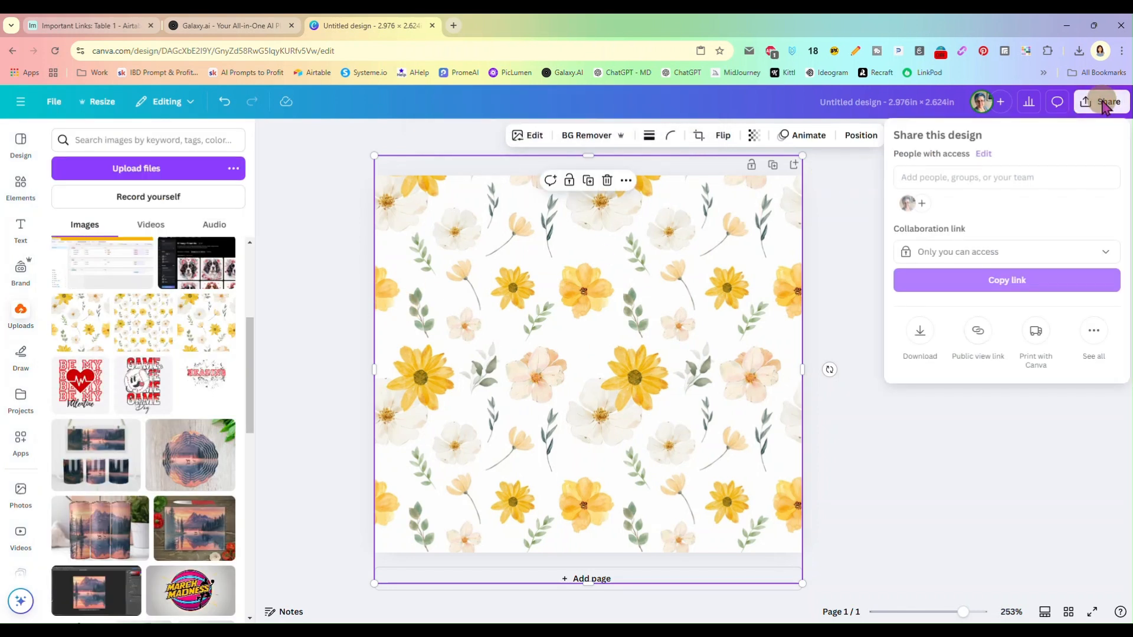
click(919, 335)
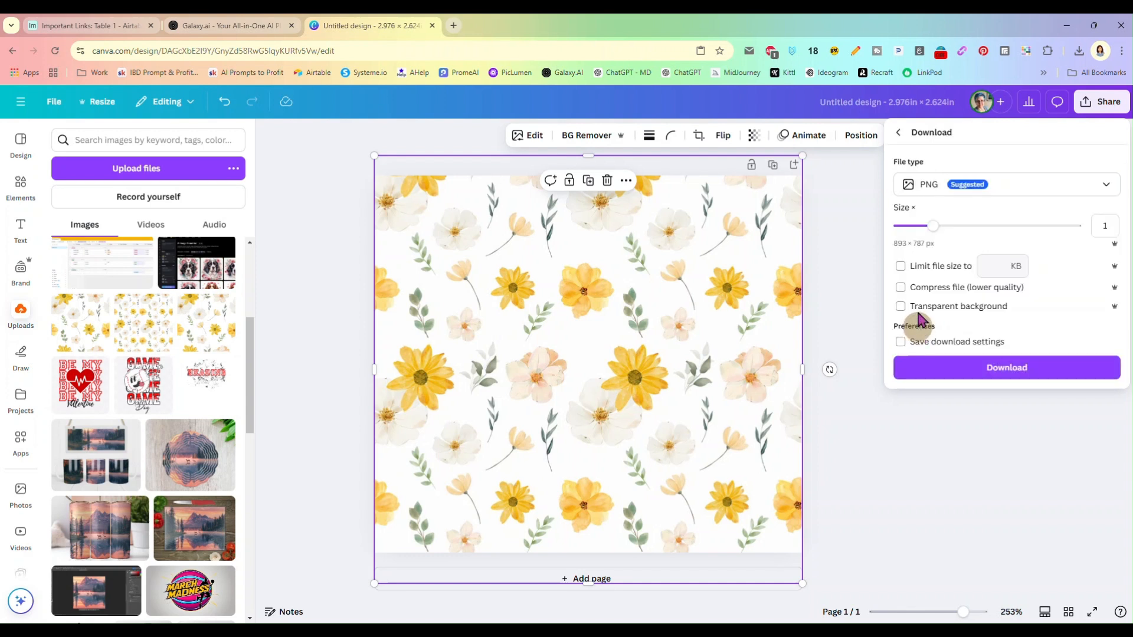
drag(919, 228, 1091, 242)
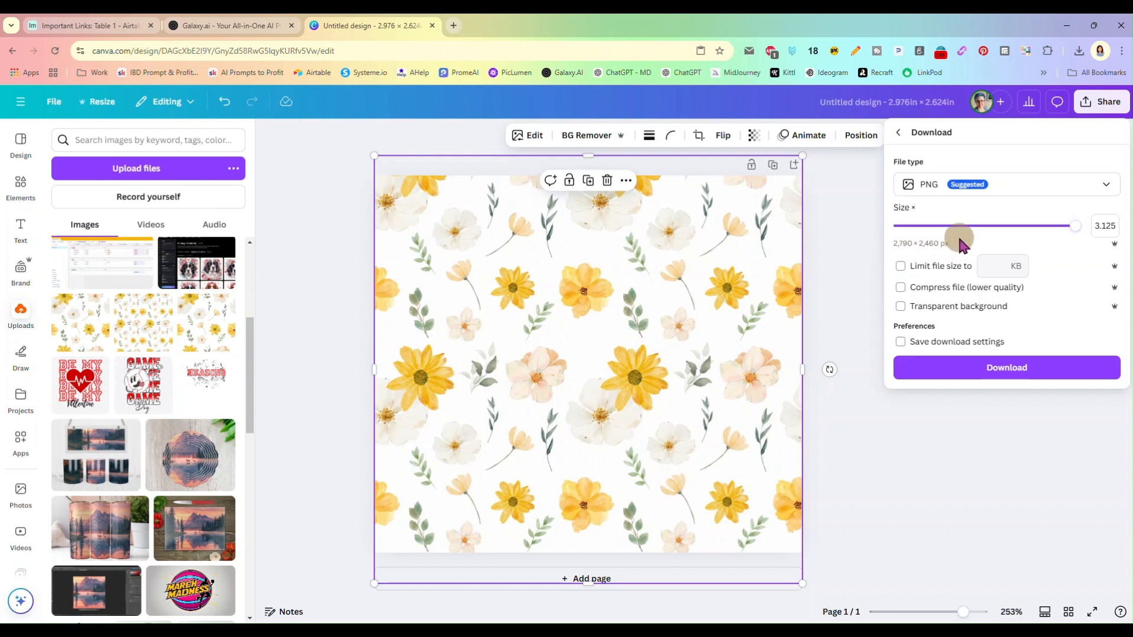
click(1004, 365)
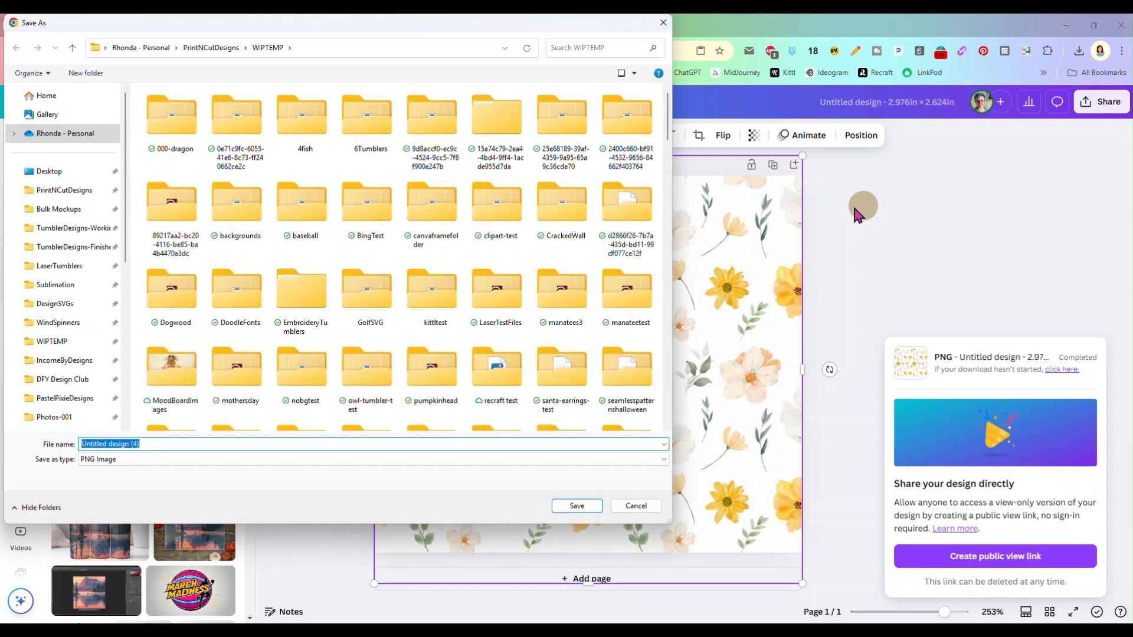
text(tumbertestupsize)
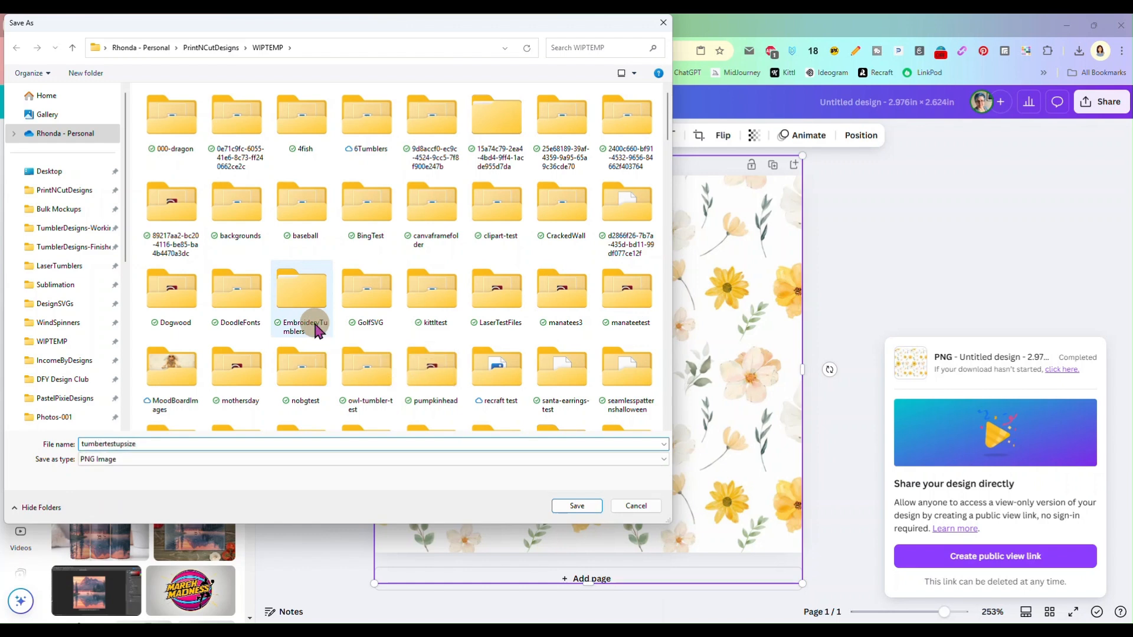
key(Return)
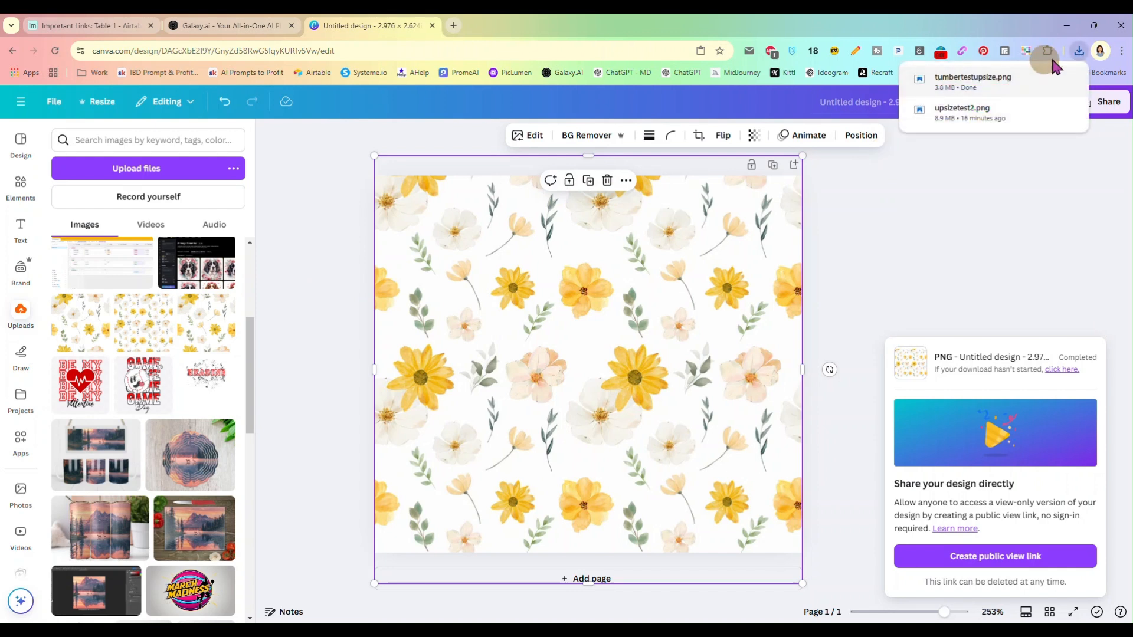
Open the downloaded tumbertestupsize.png in Photoshop and bring up its Image Size settings to check the resolution
drag(968, 75, 526, 35)
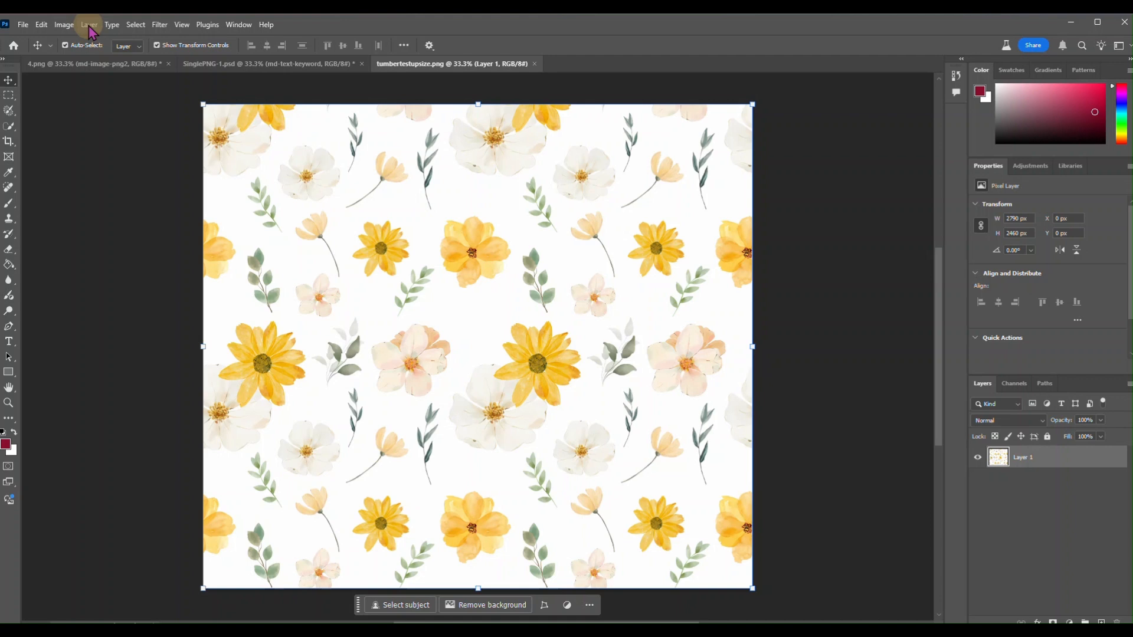
click(65, 25)
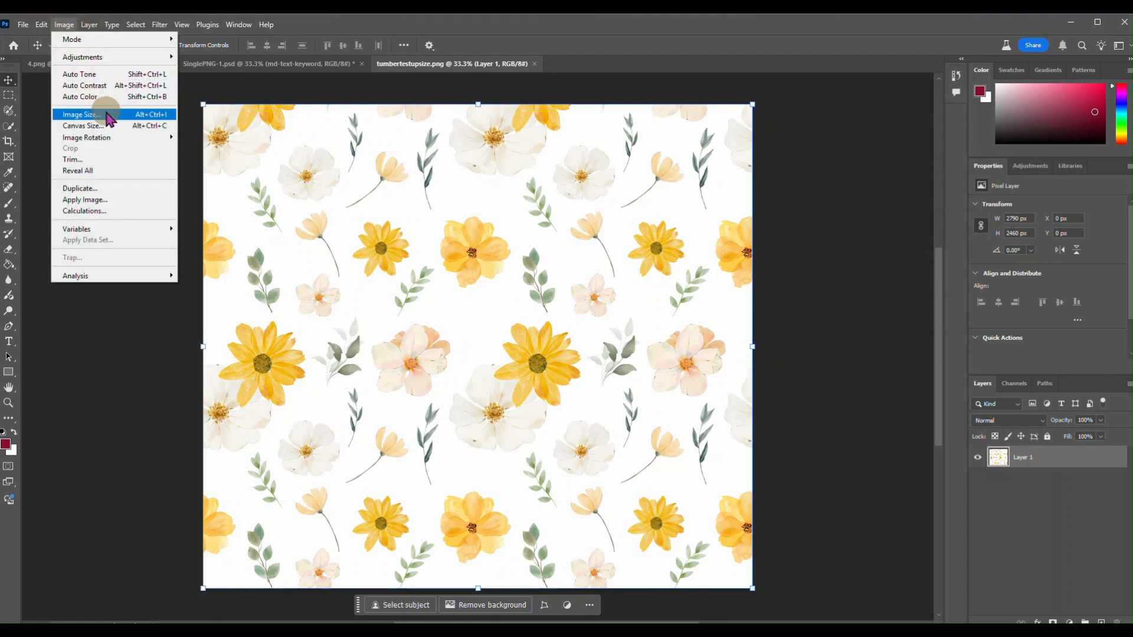
click(108, 114)
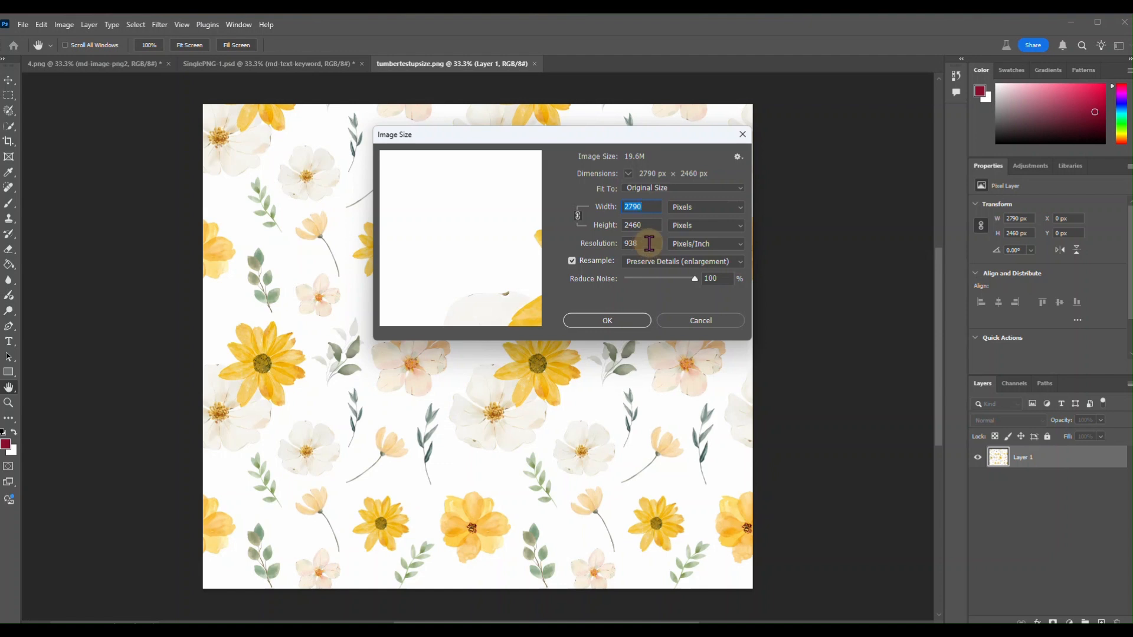
click(649, 243)
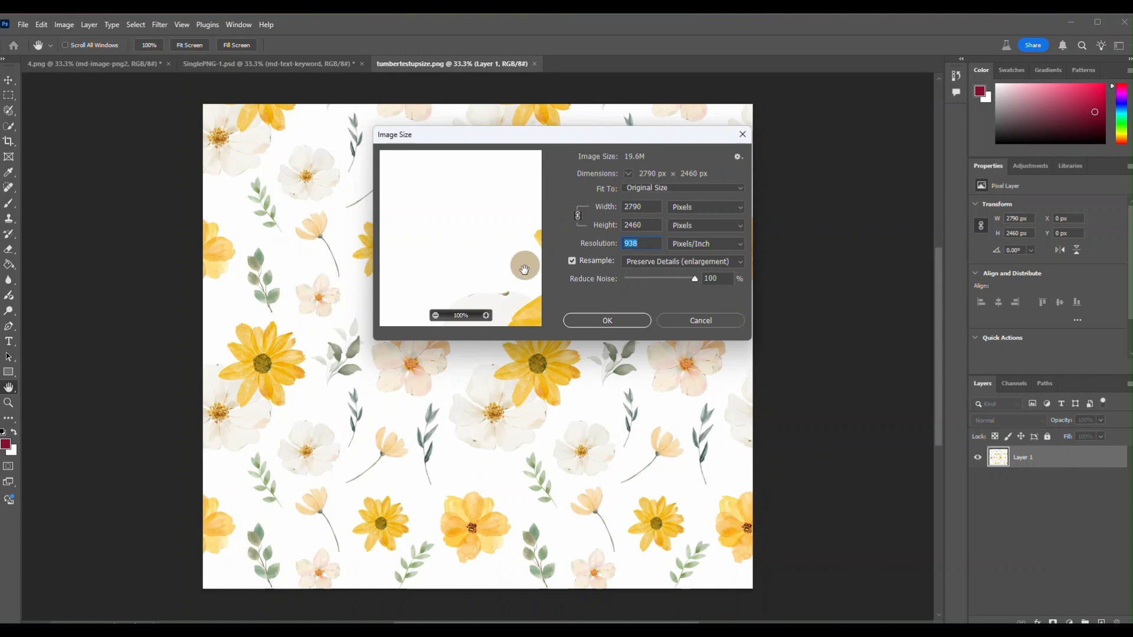
Examine the flower details across the pattern in the Image Size preview at 100%, keeping the dimensions and resolution as they are
drag(526, 298, 433, 207)
drag(507, 291, 450, 235)
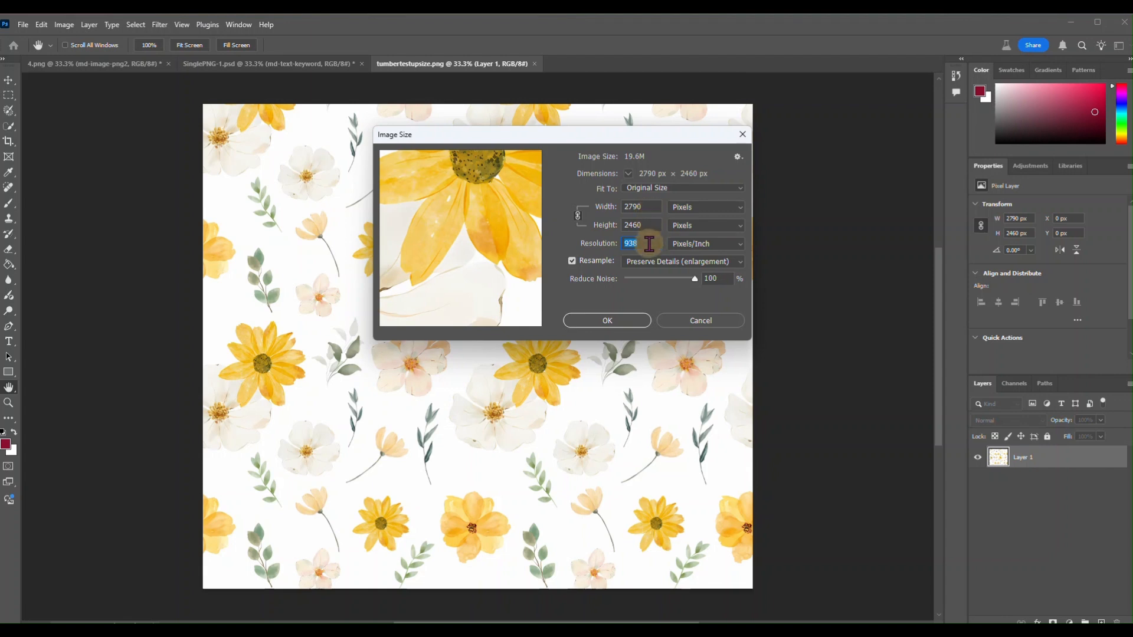
drag(493, 194, 450, 263)
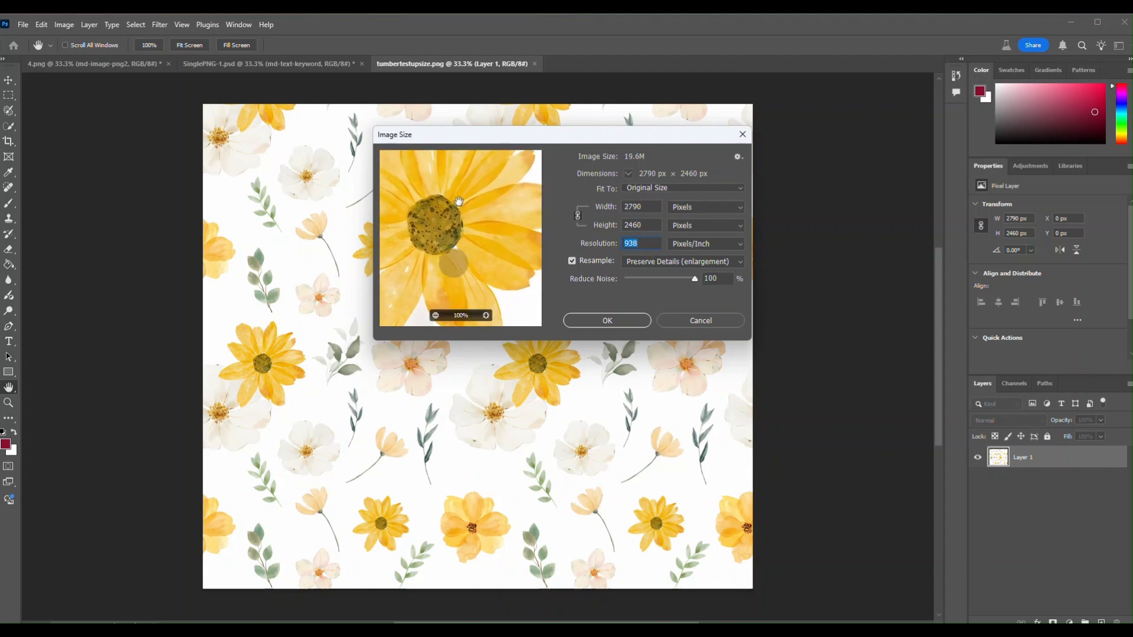
drag(458, 200, 490, 269)
mouse_move(452, 203)
mouse_down()
mouse_move(501, 237)
mouse_move(432, 203)
mouse_up()
drag(505, 282, 450, 223)
drag(495, 282, 425, 200)
drag(499, 236, 419, 277)
drag(502, 289, 399, 214)
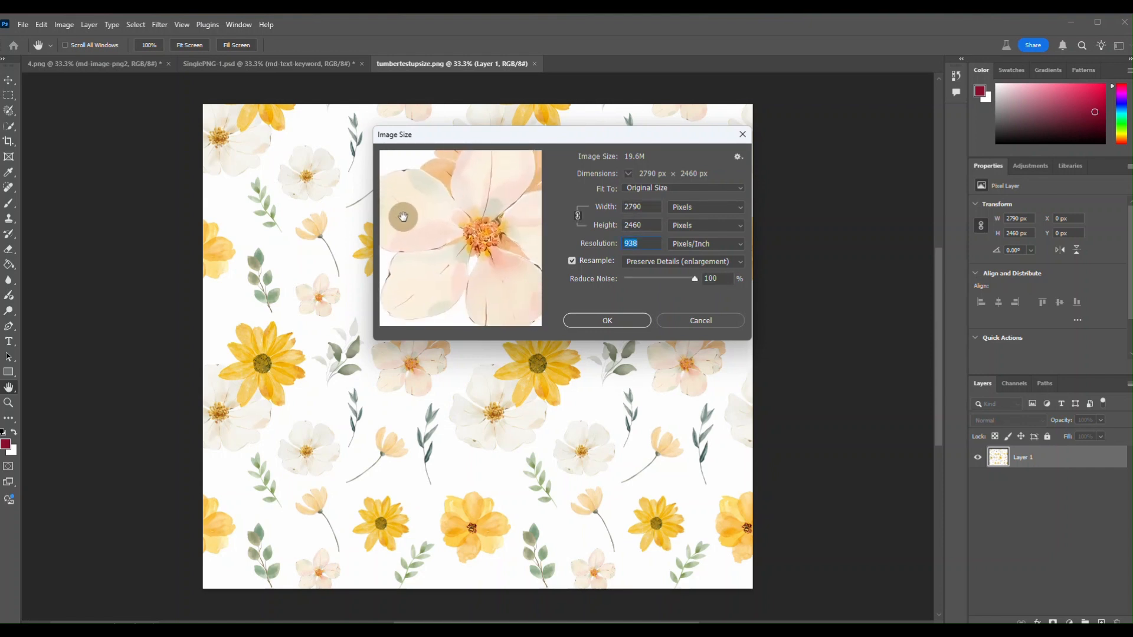
click(600, 322)
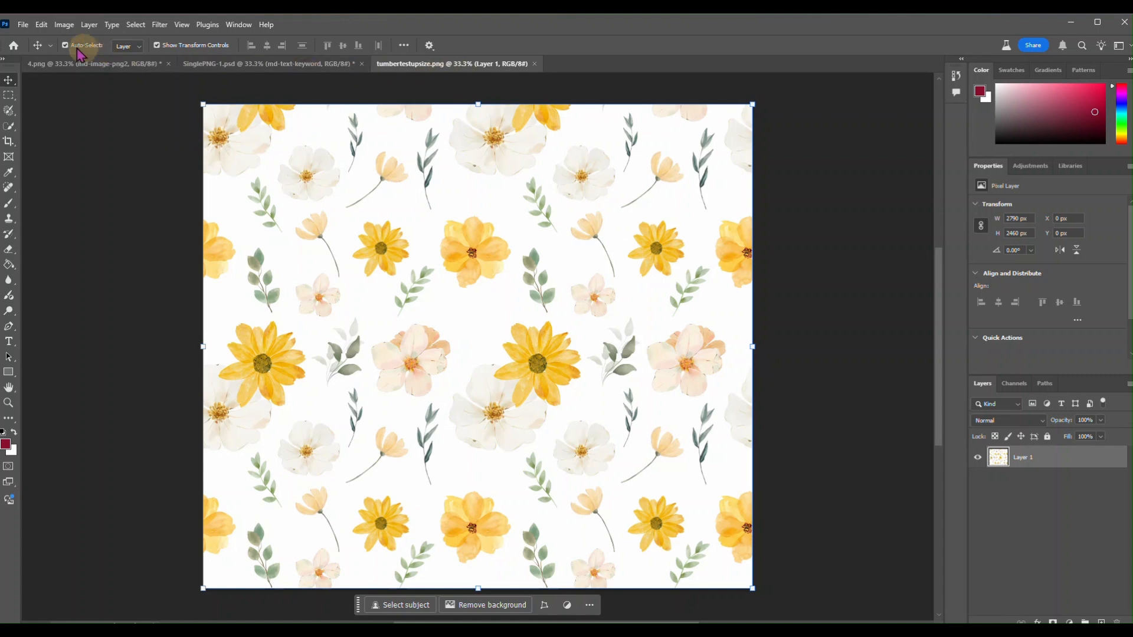
Switch to Canva in the browser and create a new custom-size design of 1152 × 1152 px
mouse_move(359, 632)
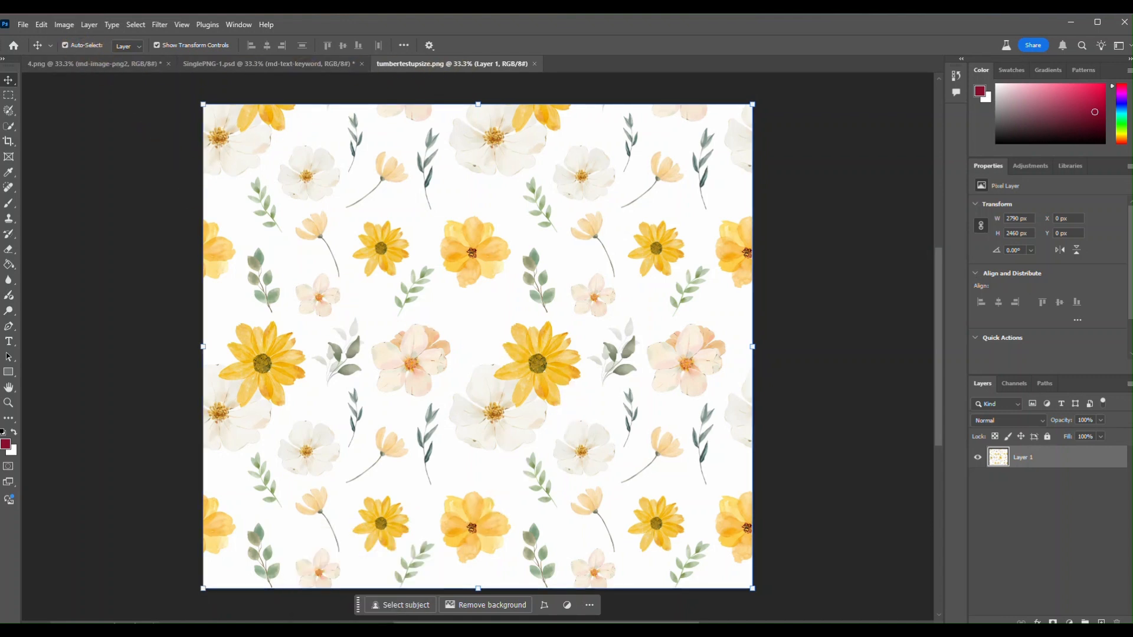
click(358, 575)
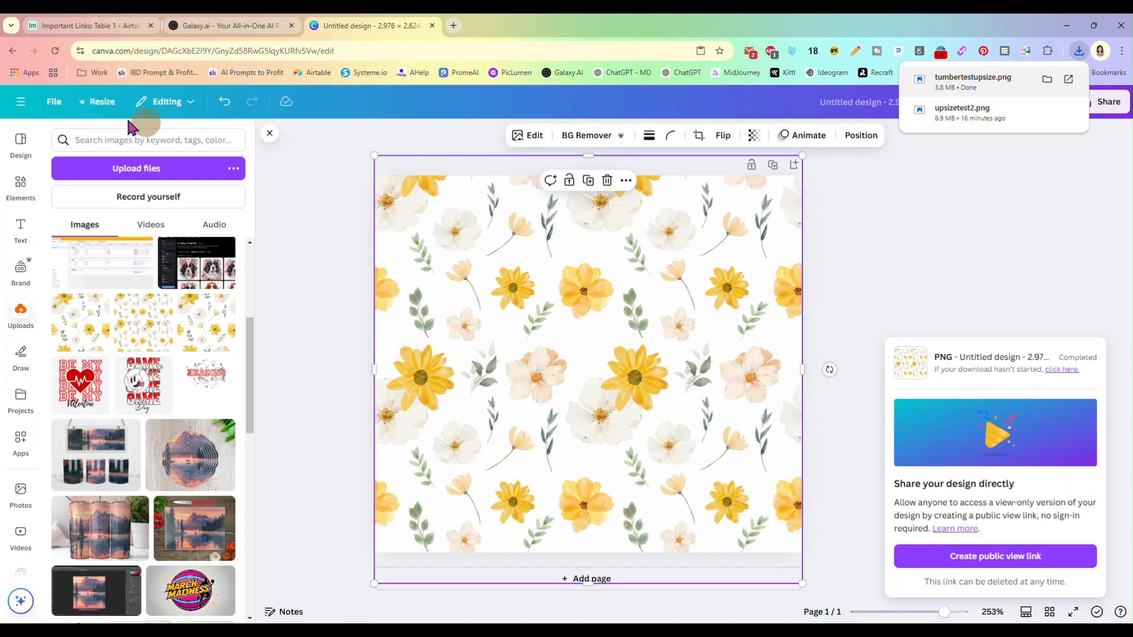
click(56, 105)
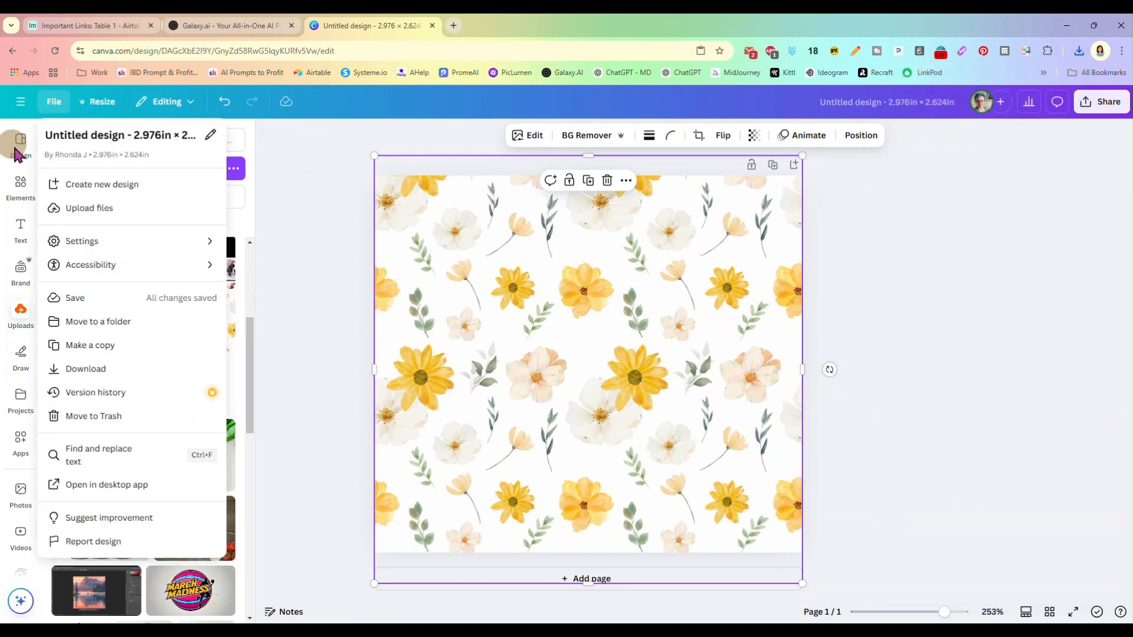
click(103, 185)
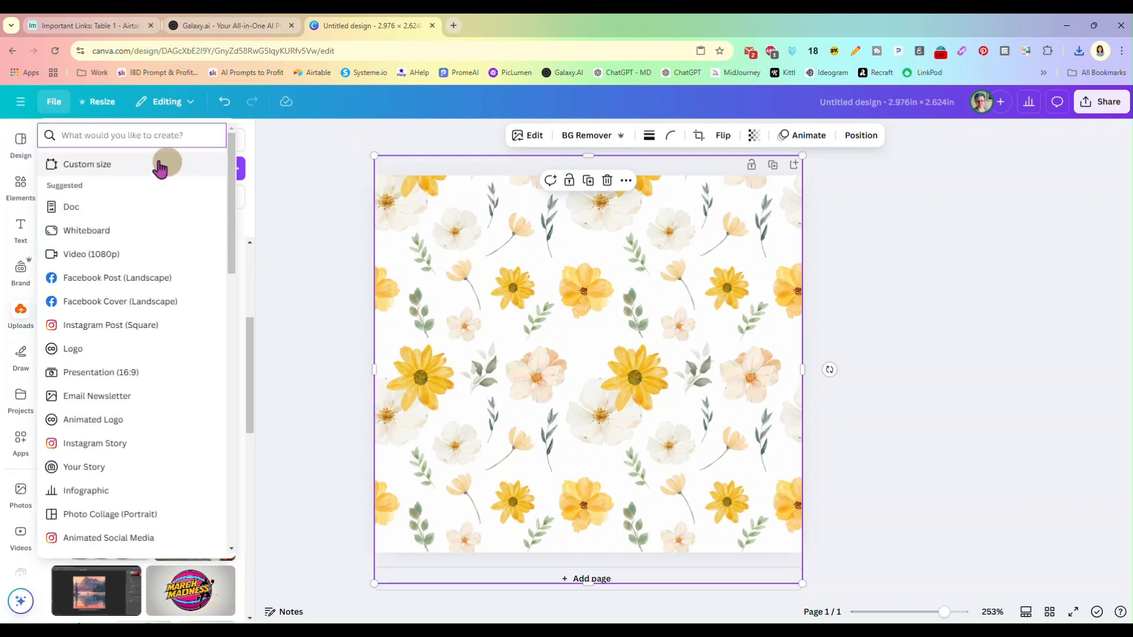
click(165, 168)
click(84, 185)
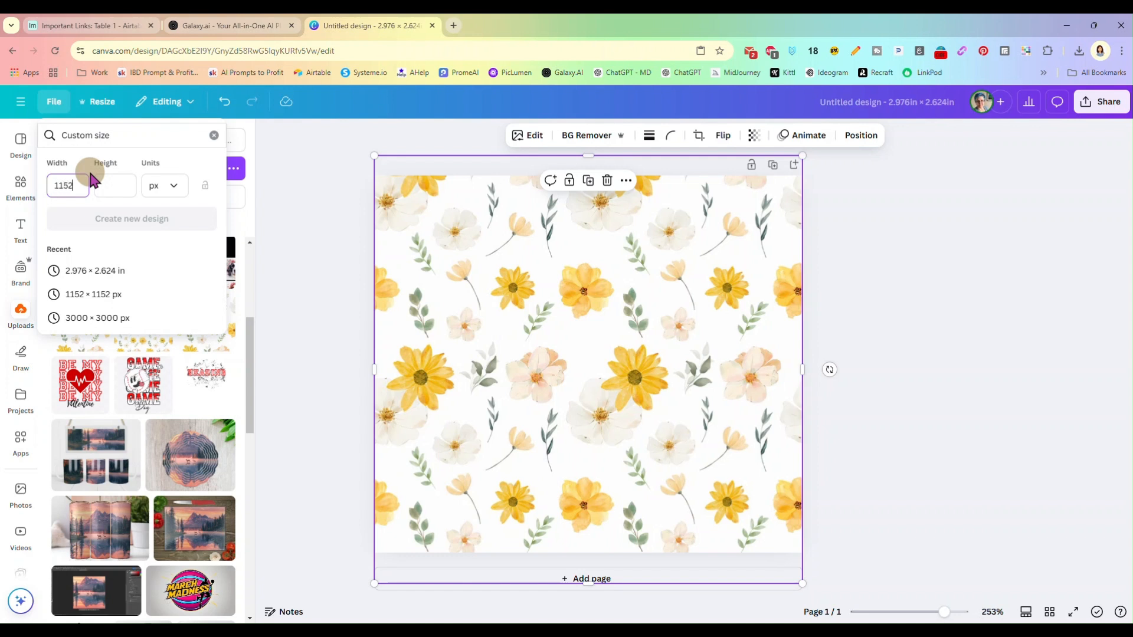
text(1152)
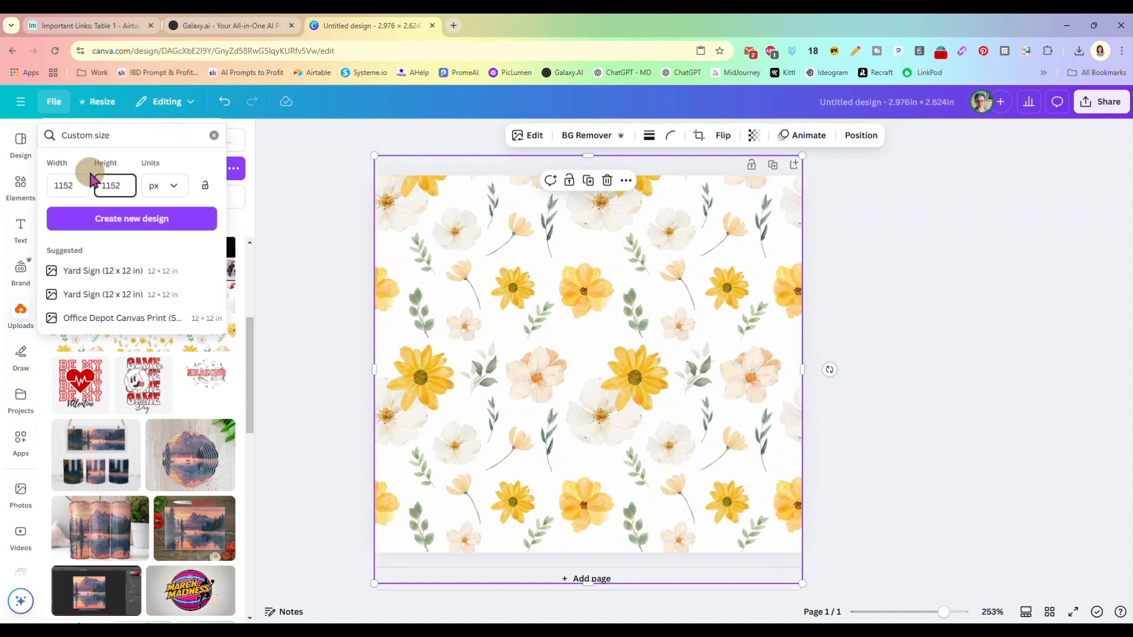
click(131, 218)
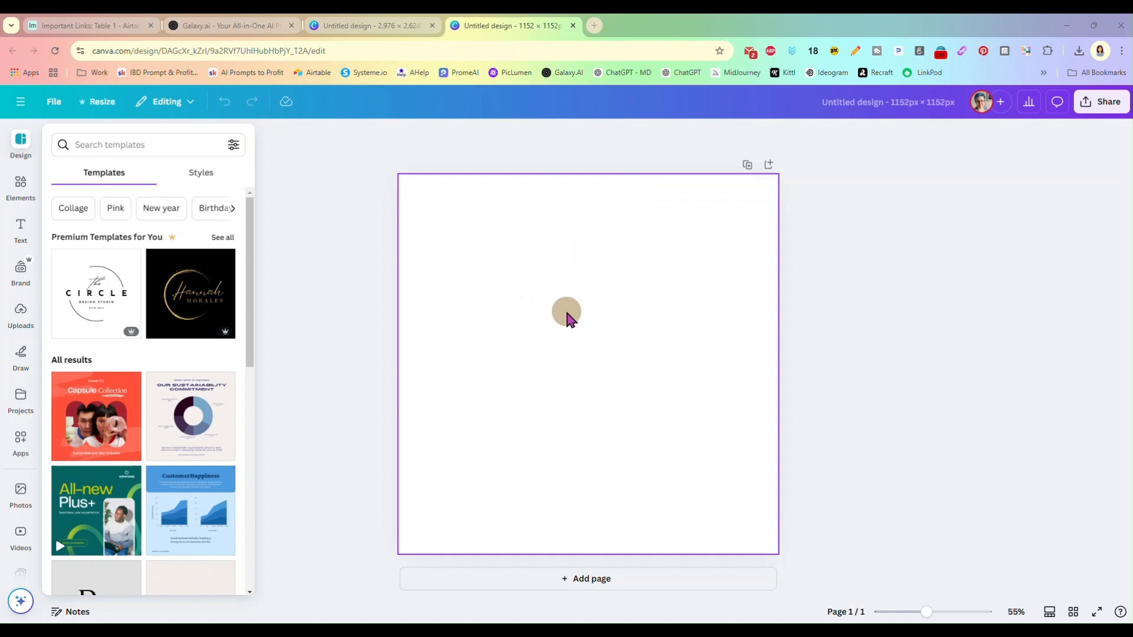
Place the uploaded yellow and white floral pattern on the blank page and enlarge it to fill the whole page
click(581, 313)
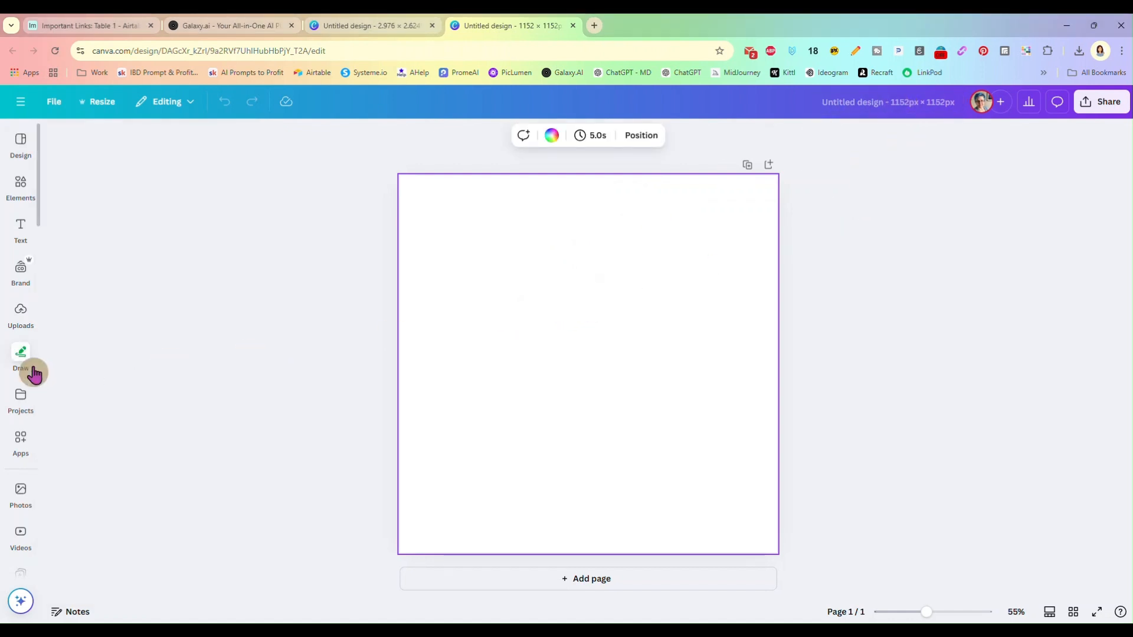
click(23, 312)
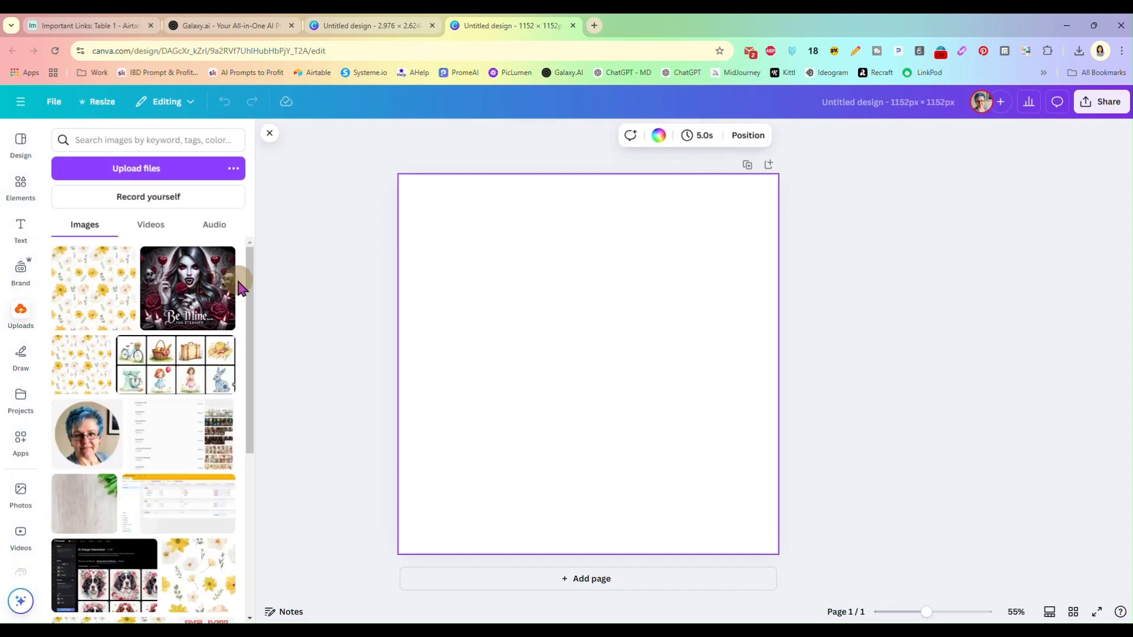
click(105, 303)
drag(447, 223, 389, 190)
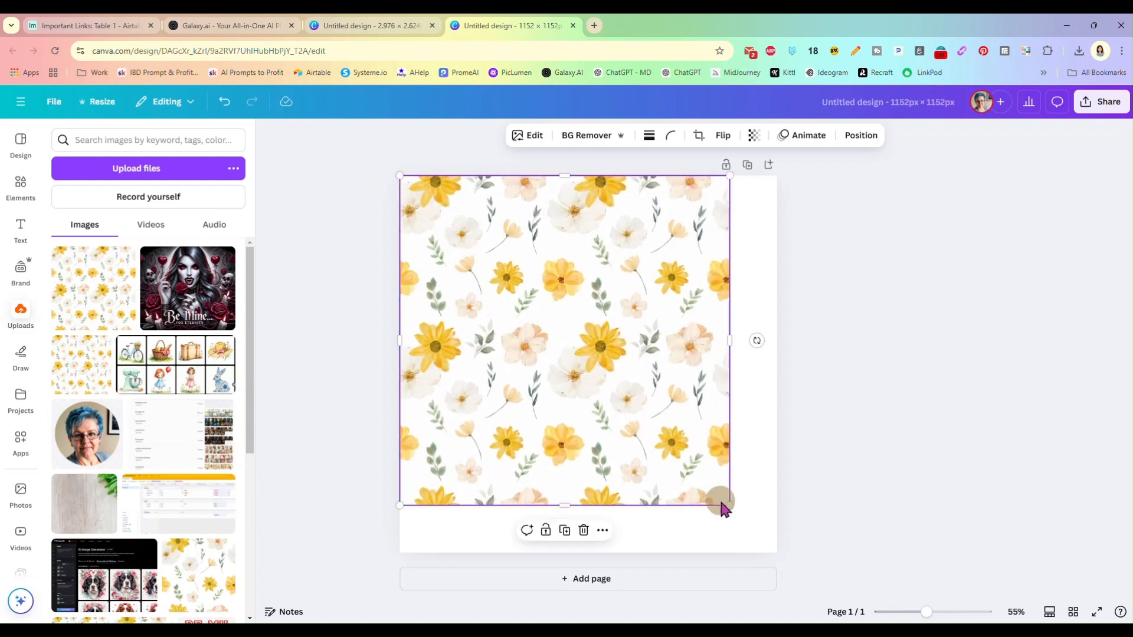
drag(728, 505, 776, 551)
click(822, 366)
Upscale the floral pattern image on the page with Image Upscaler at 4x, after trying the 2x resolution
click(702, 297)
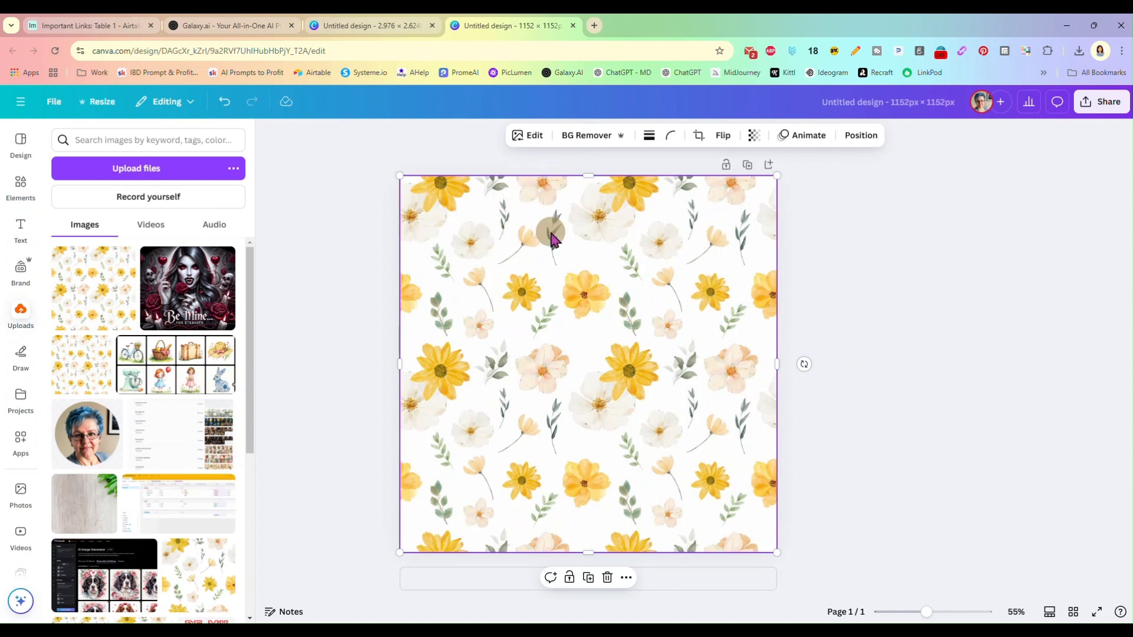
click(534, 137)
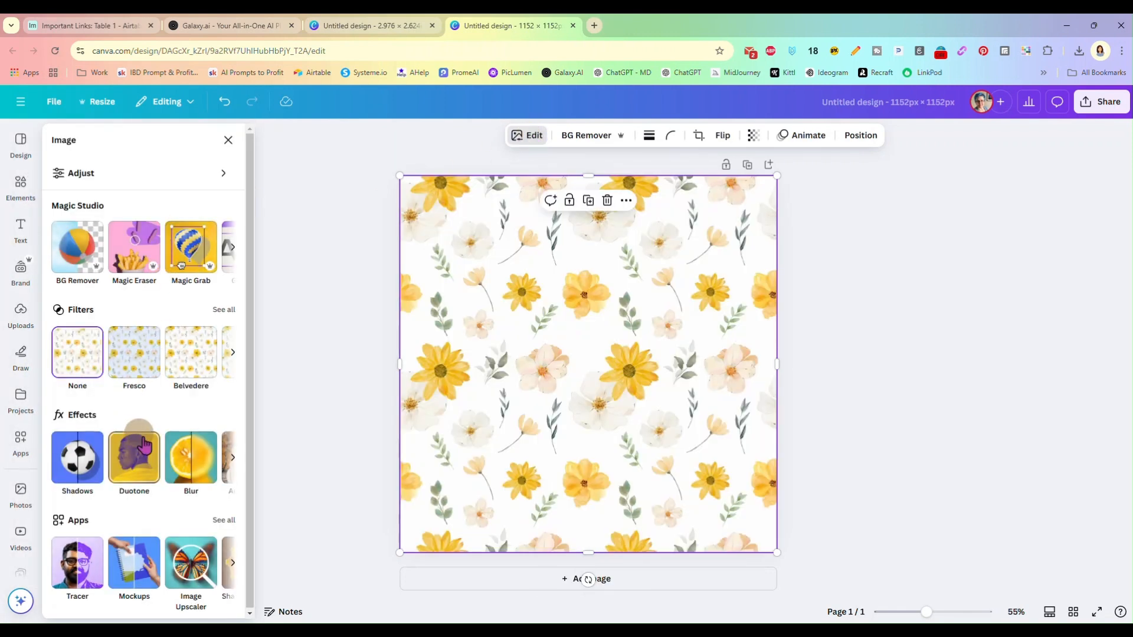
click(183, 561)
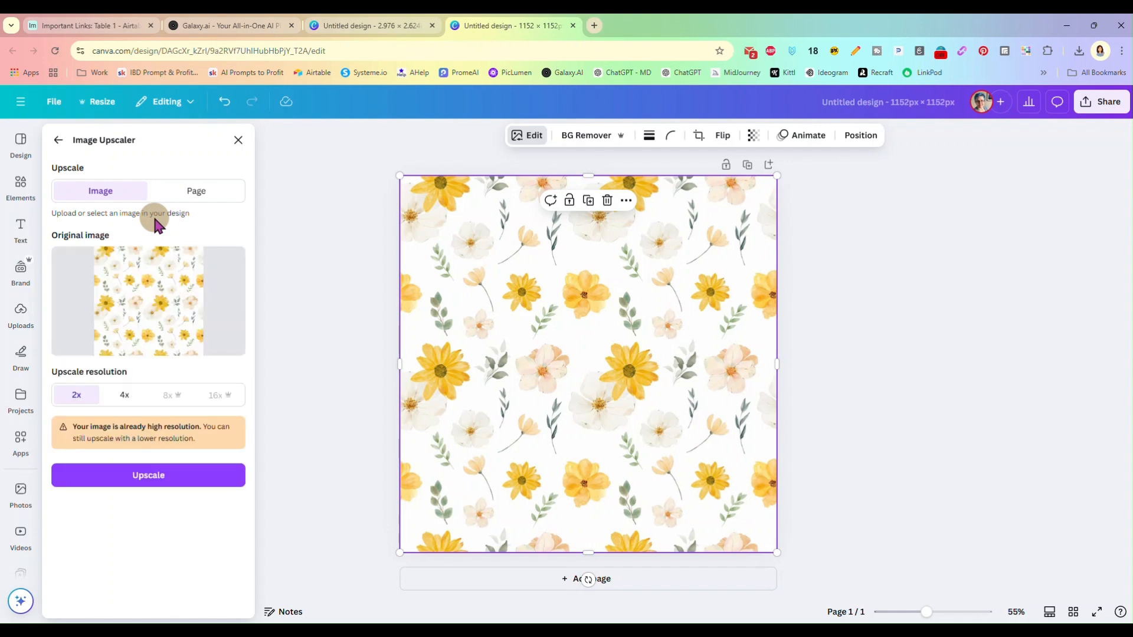
click(156, 477)
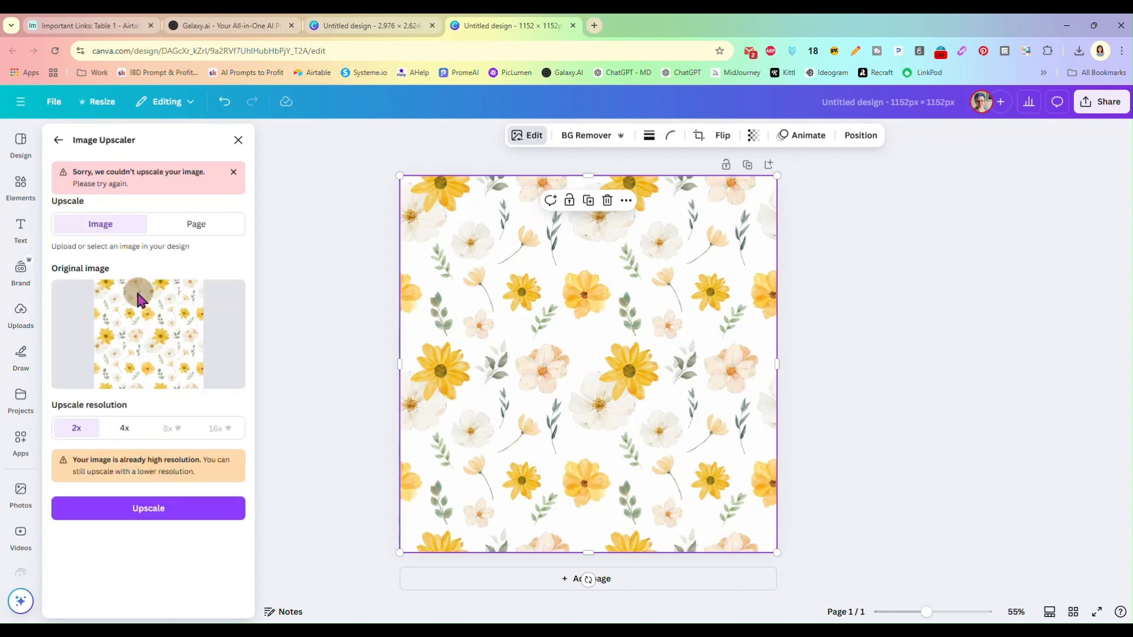
click(124, 428)
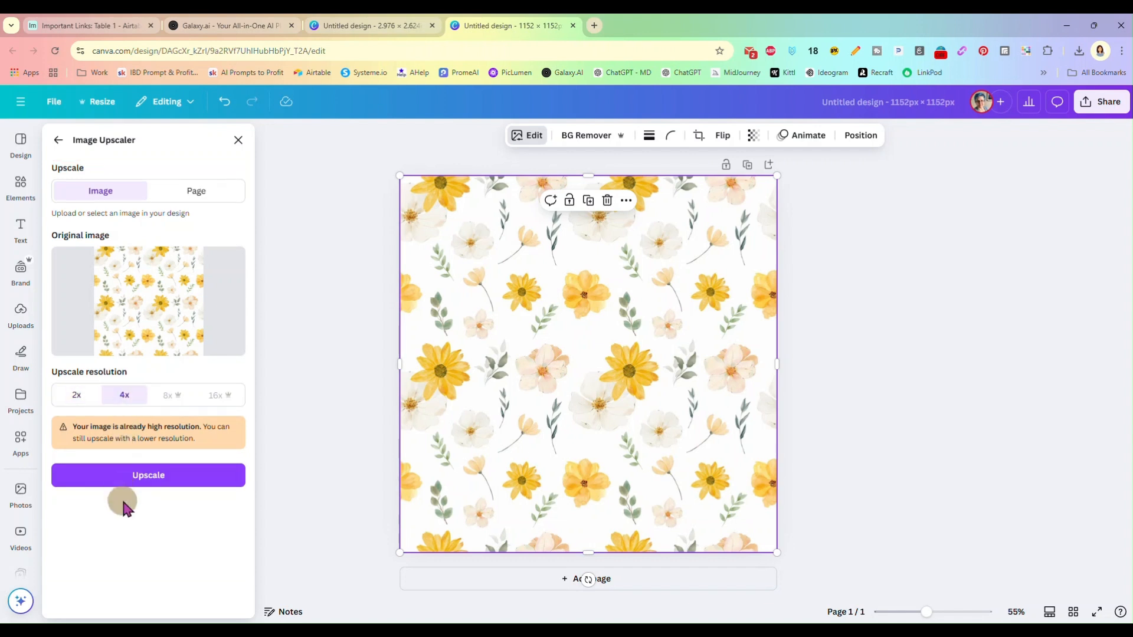
click(143, 477)
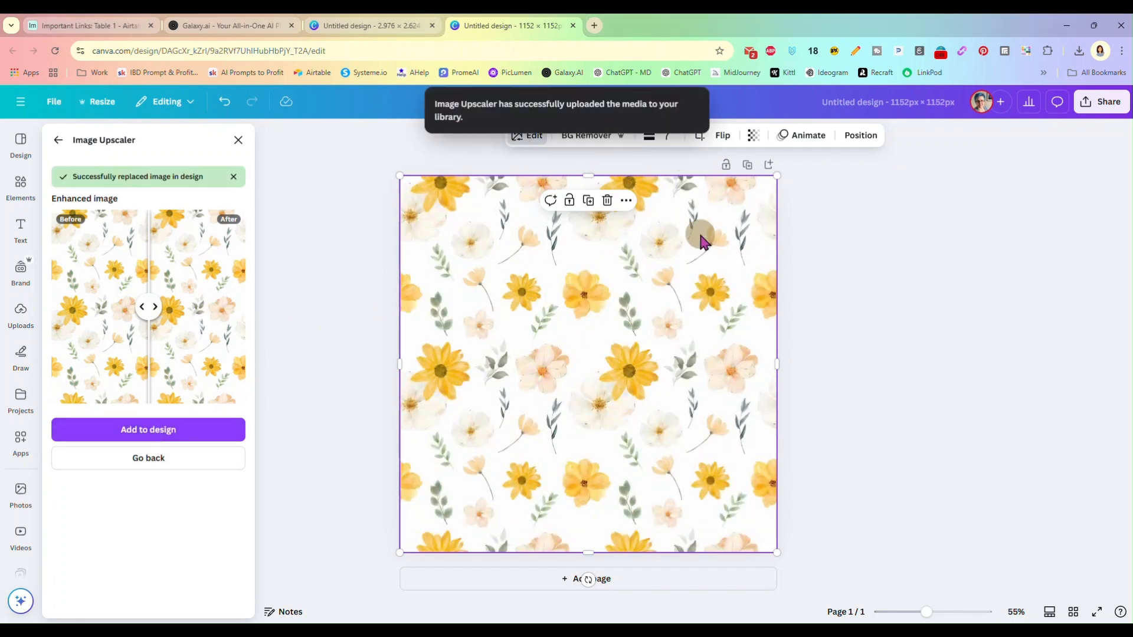
Download the design as a PNG at size multiplier 3.125 and save it as patternupsize in the WIPTEMP folder
click(1089, 109)
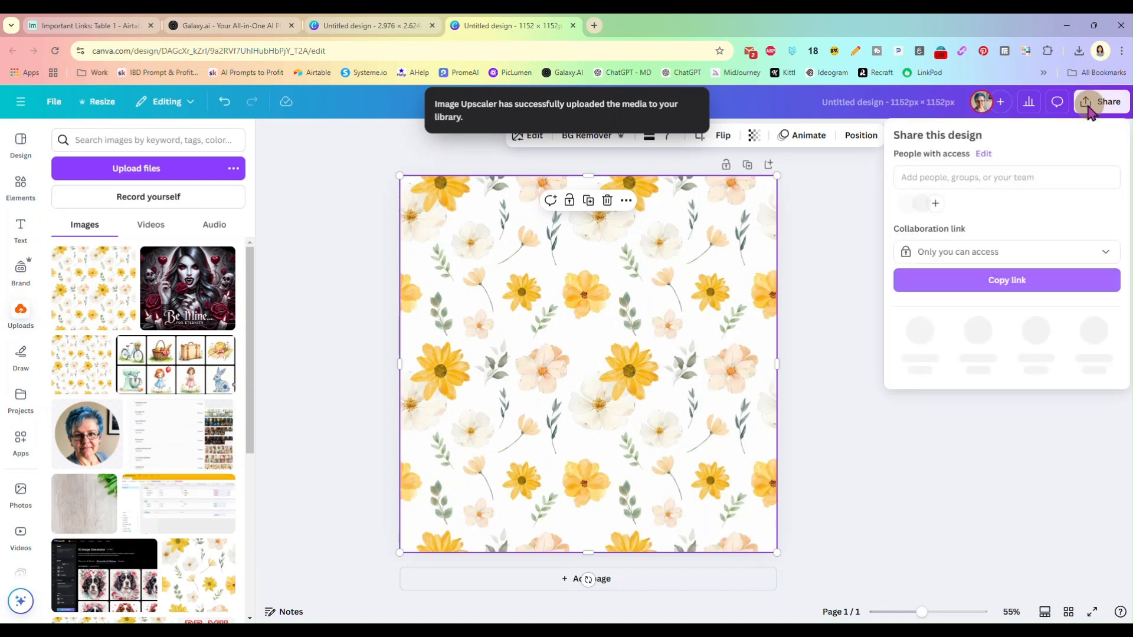
click(919, 325)
drag(933, 227, 1088, 239)
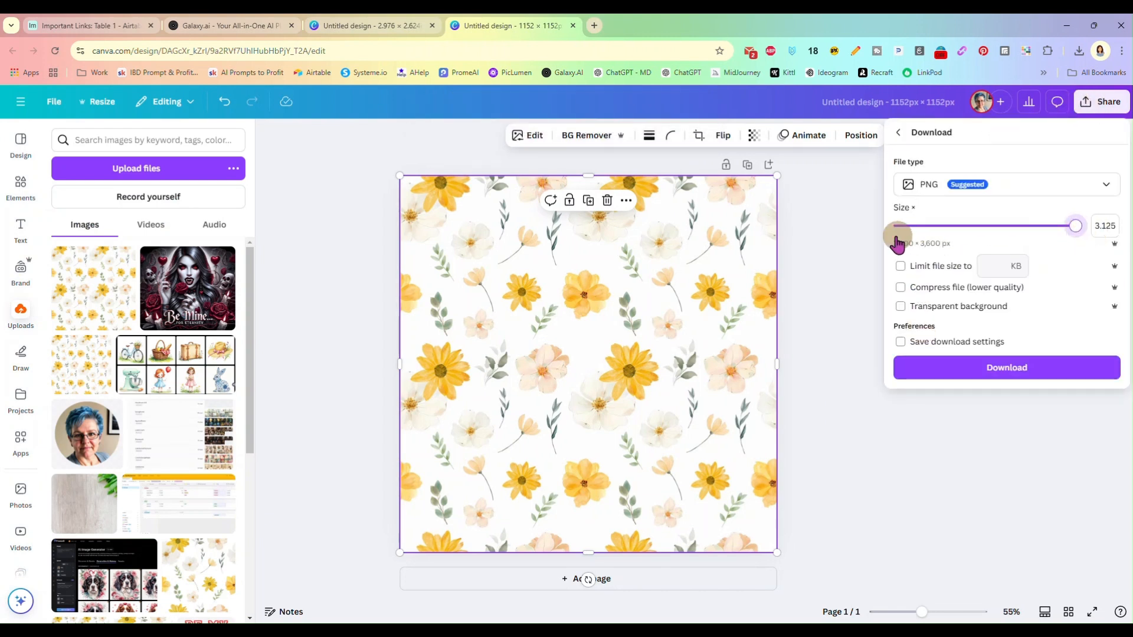
click(948, 367)
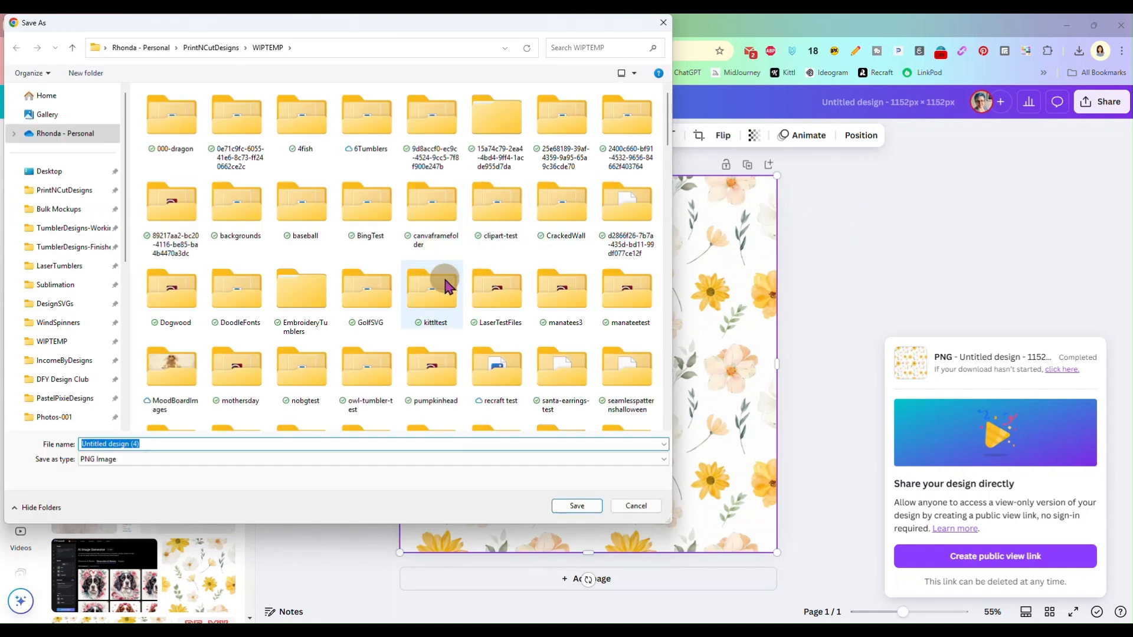
text(pattern)
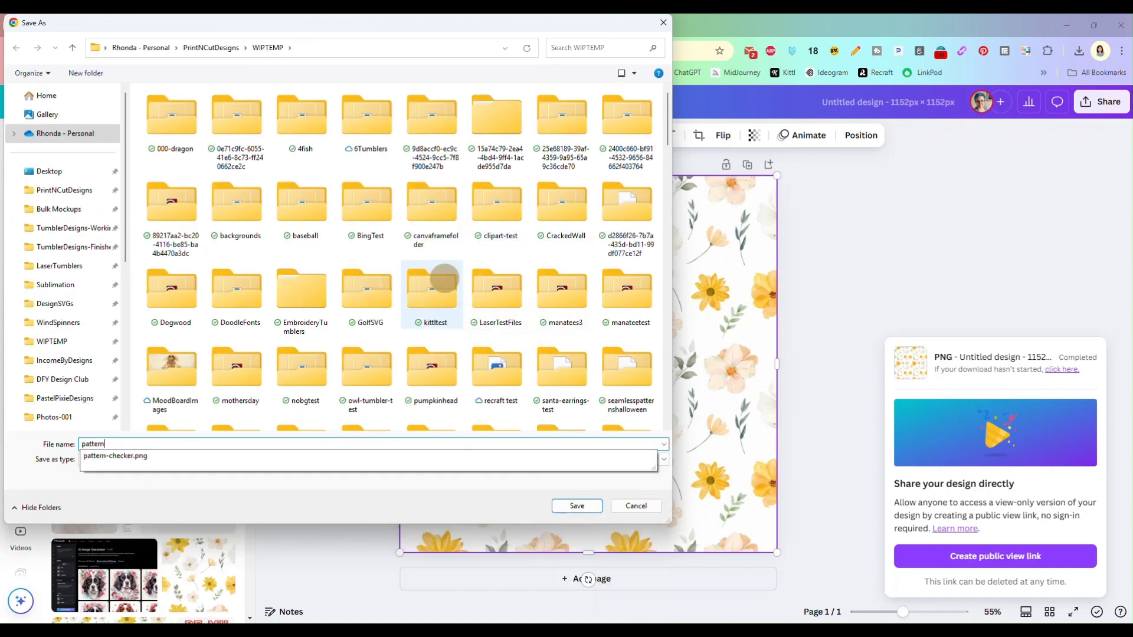
text(upsize)
key(Return)
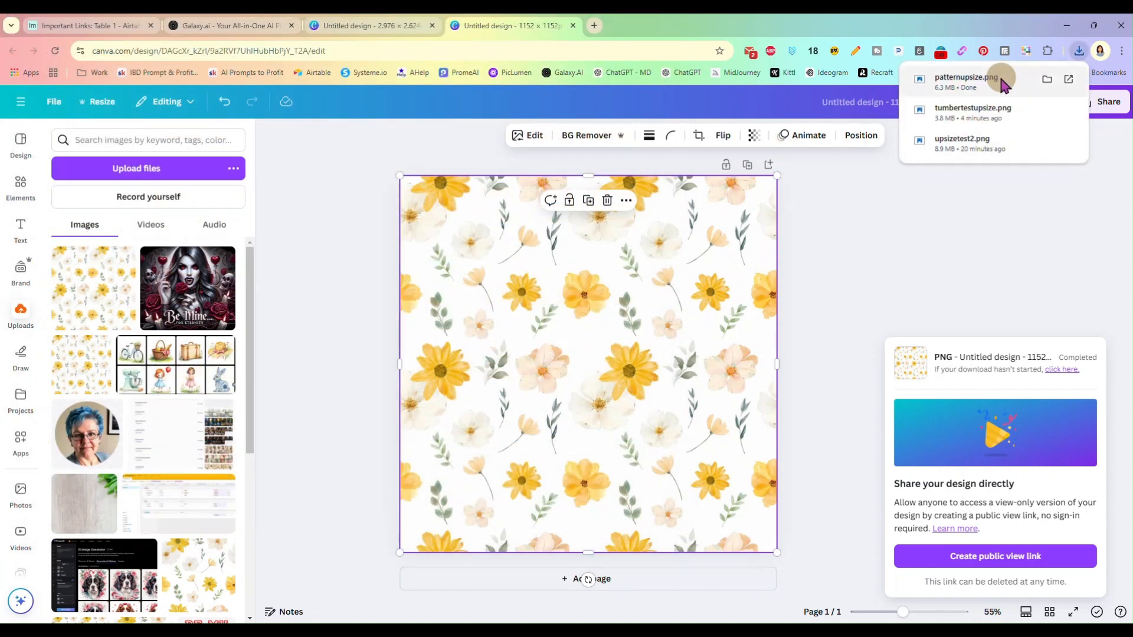
Open the downloaded patternupsize.png in Photoshop and bring up its Image Size settings
drag(963, 81, 613, 284)
drag(587, 619, 582, 34)
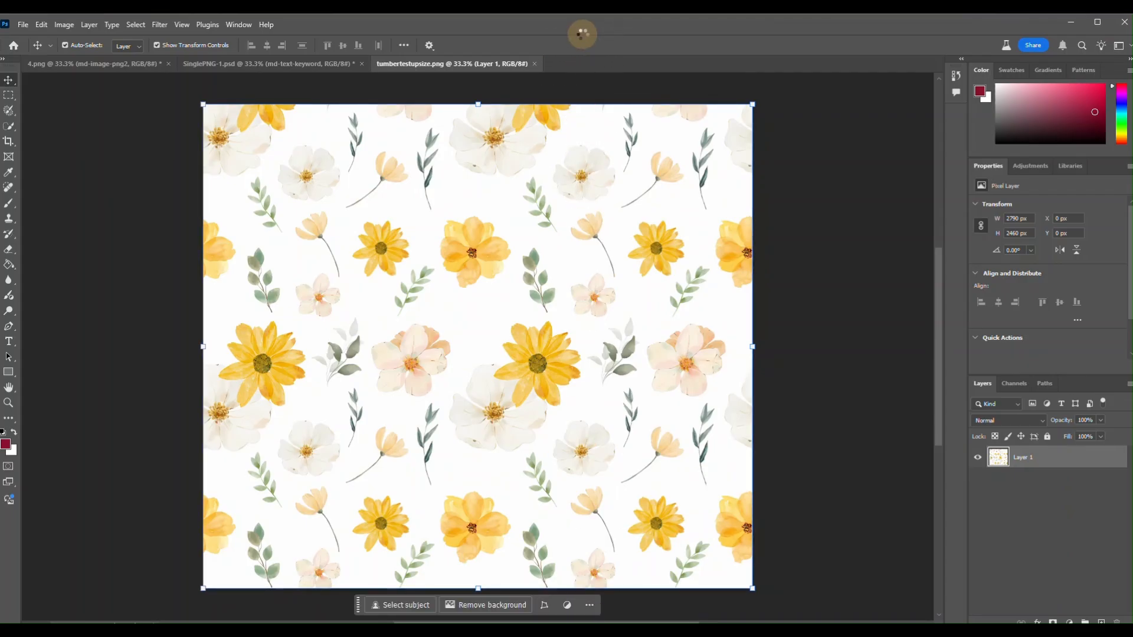
click(63, 24)
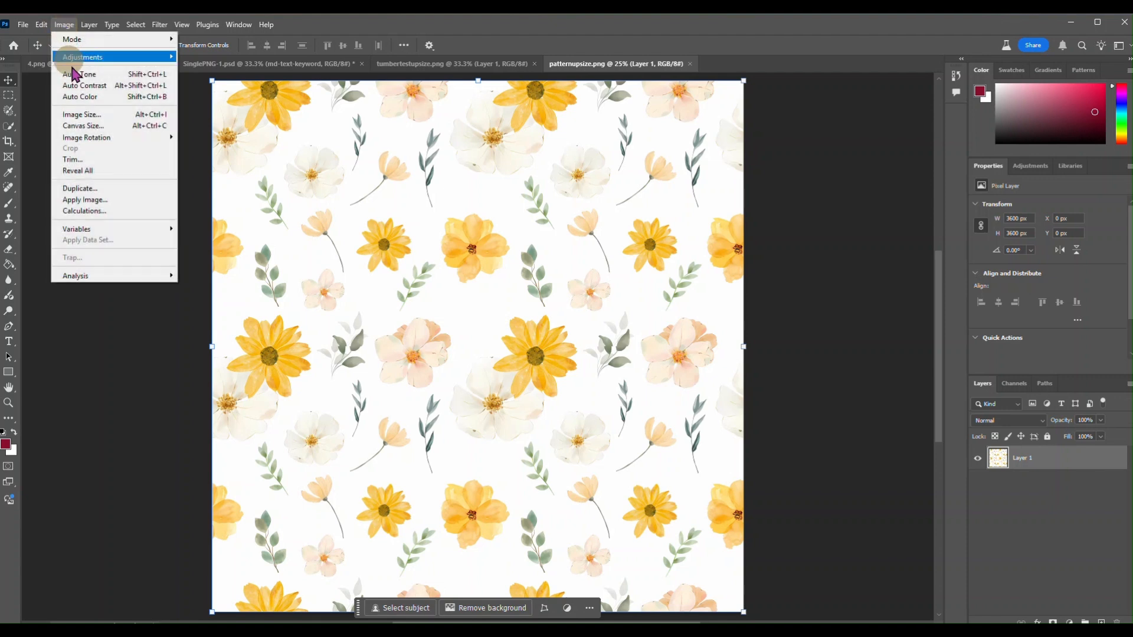
click(83, 111)
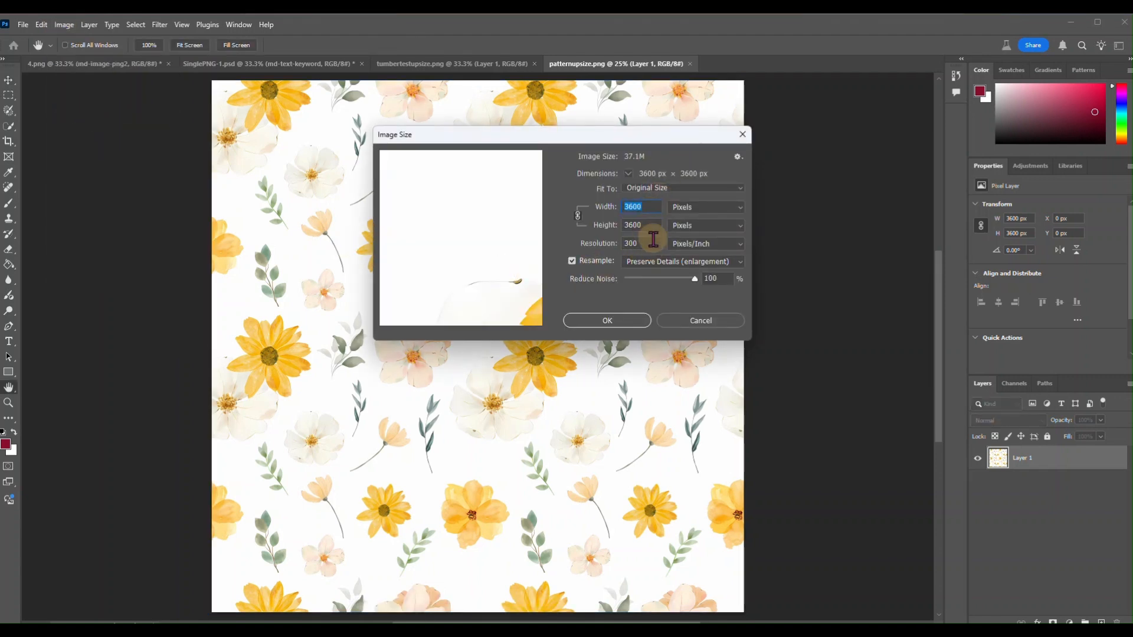
Examine the flower and leaf details in the Image Size preview at 100%, and close the settings without changing any values
drag(519, 297, 394, 237)
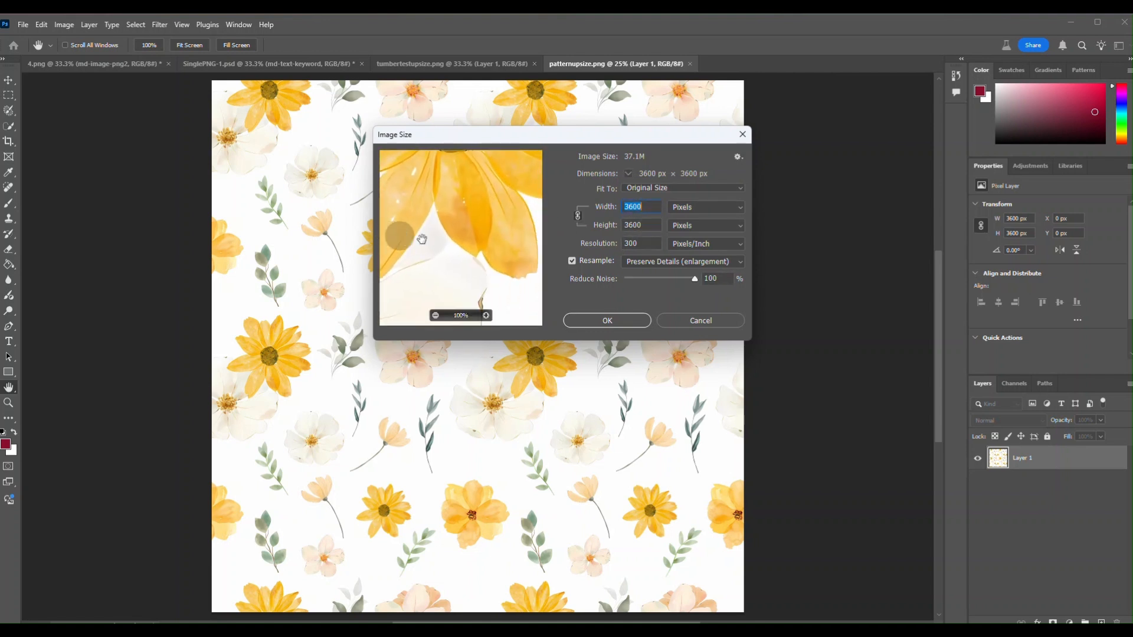
drag(508, 223, 406, 277)
drag(520, 269, 412, 283)
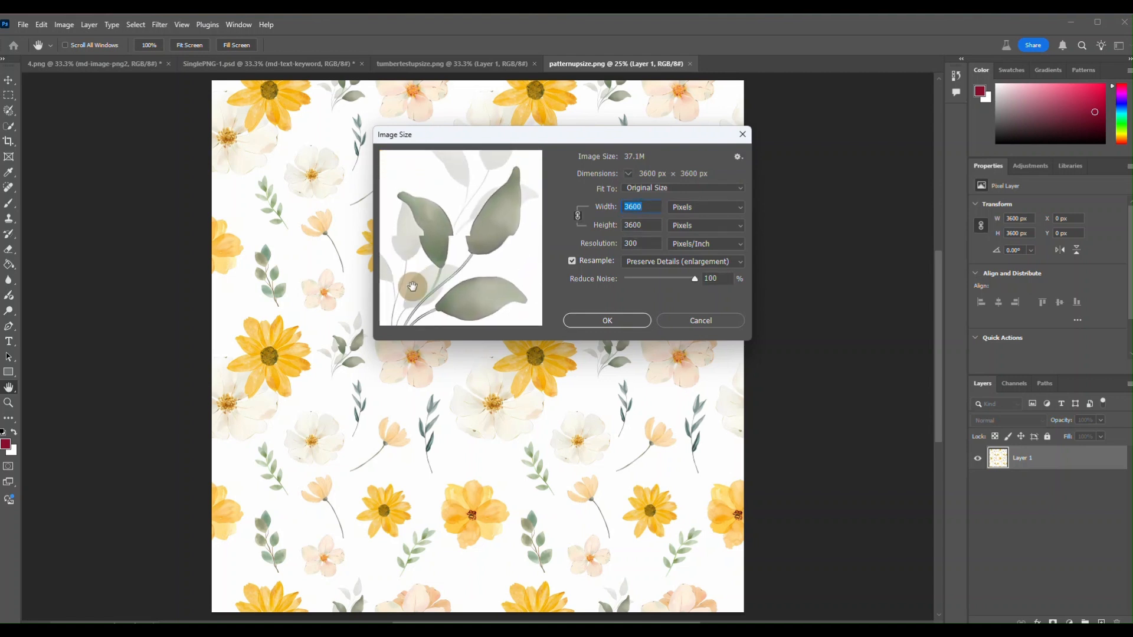
drag(501, 222, 448, 295)
drag(507, 233, 431, 197)
drag(488, 283, 389, 263)
drag(498, 248, 460, 227)
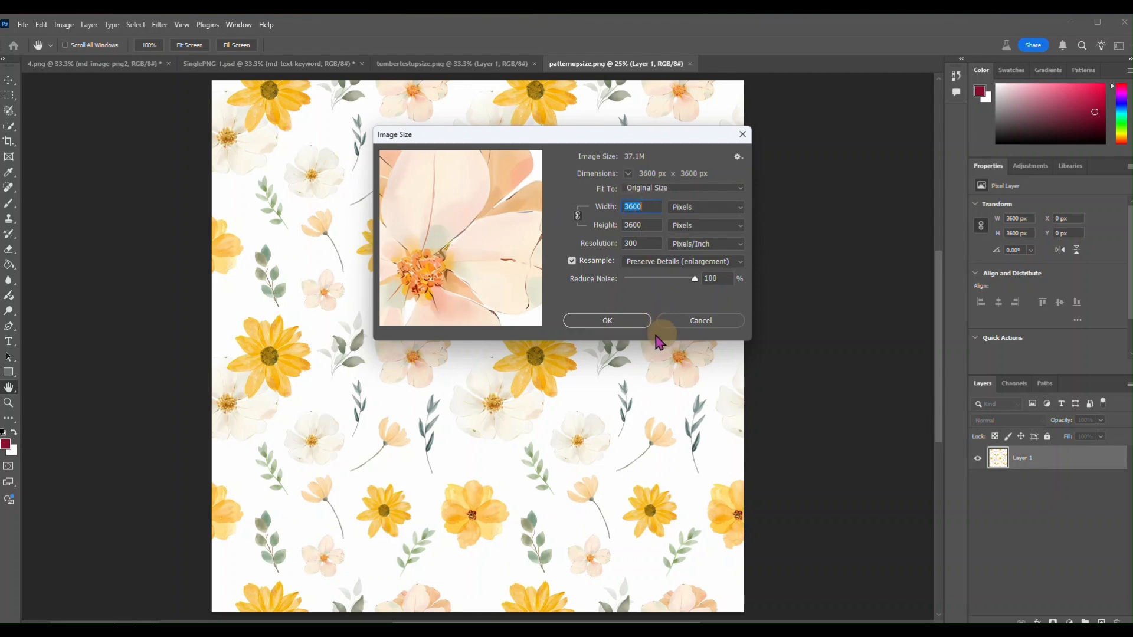
click(607, 321)
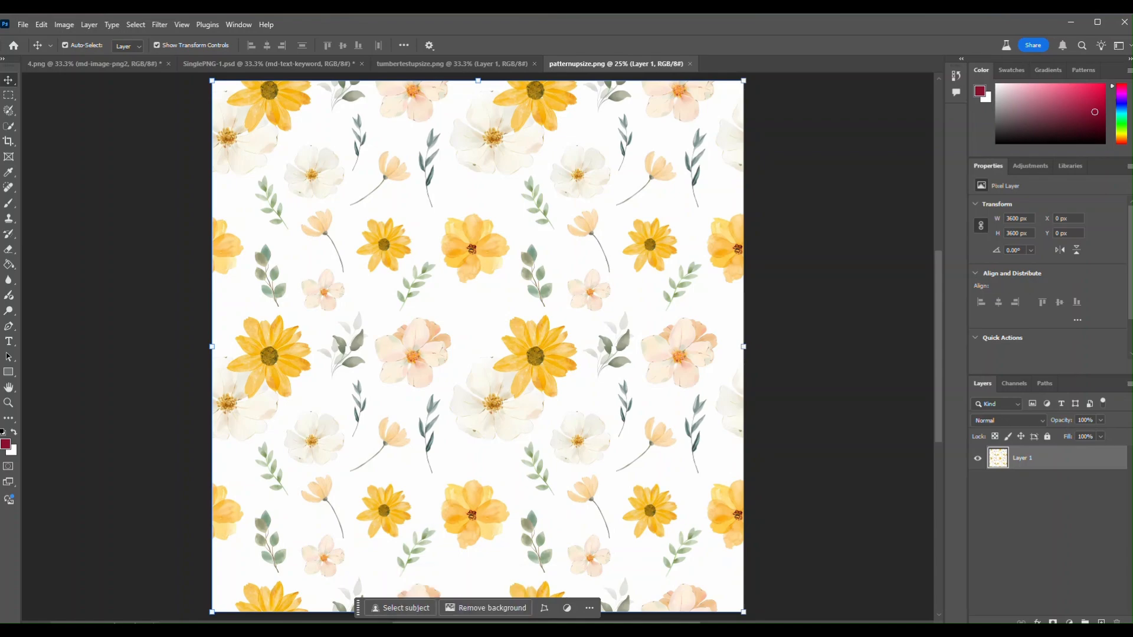
Switch to Galaxy.ai in the browser, ask the chat to solve y x 3.125 = 9.4, and select the calculated y value
click(365, 561)
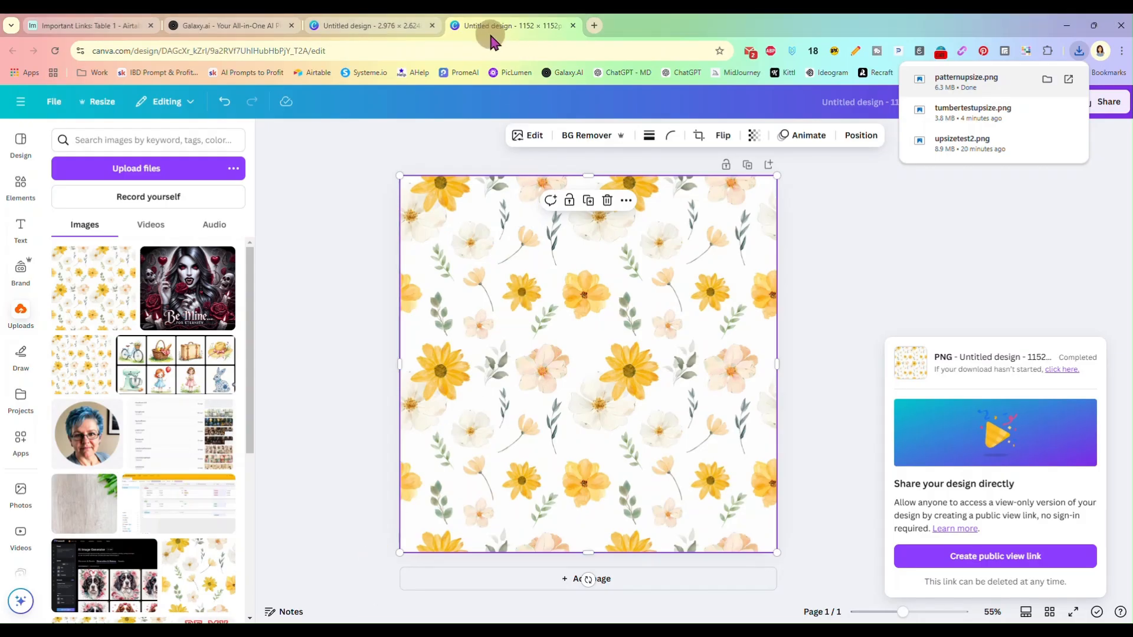
click(229, 28)
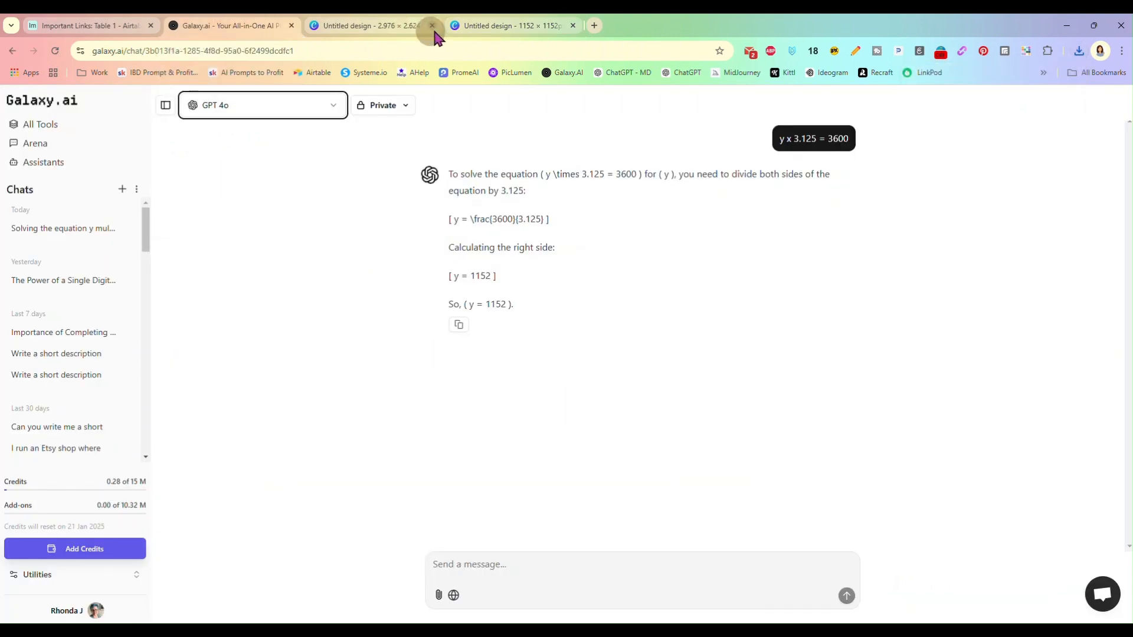
click(575, 563)
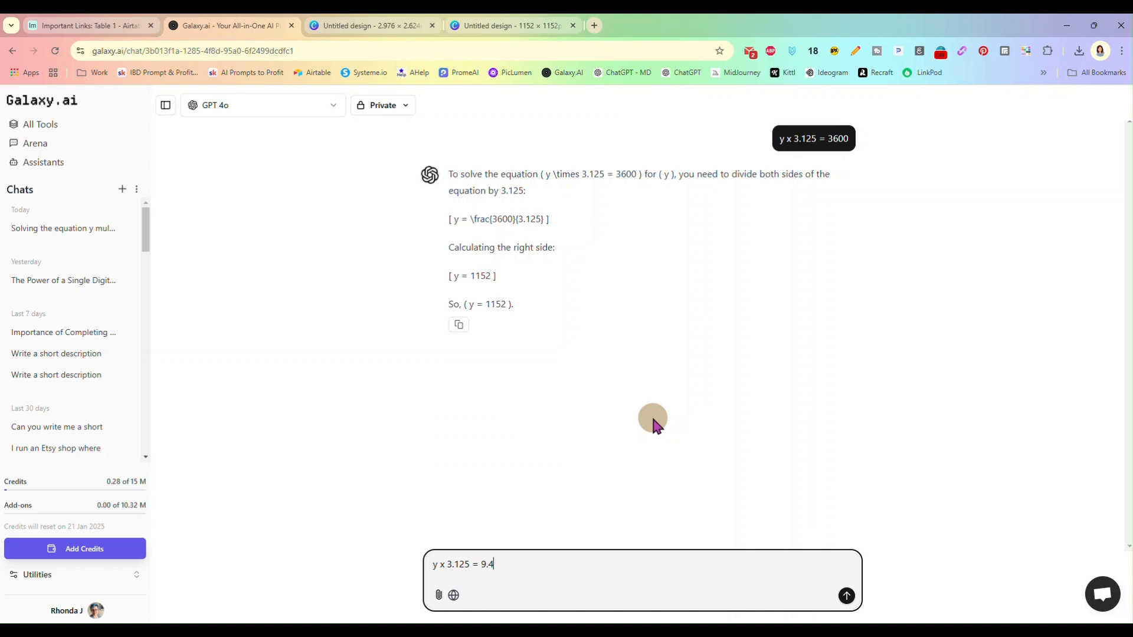
click(846, 596)
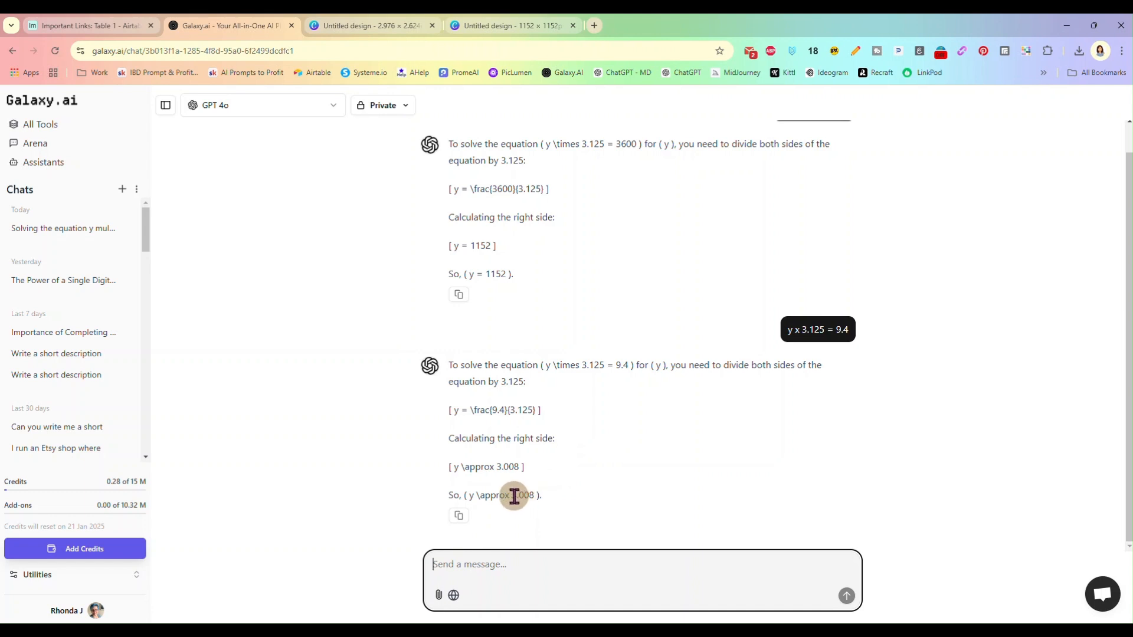
drag(496, 467, 510, 466)
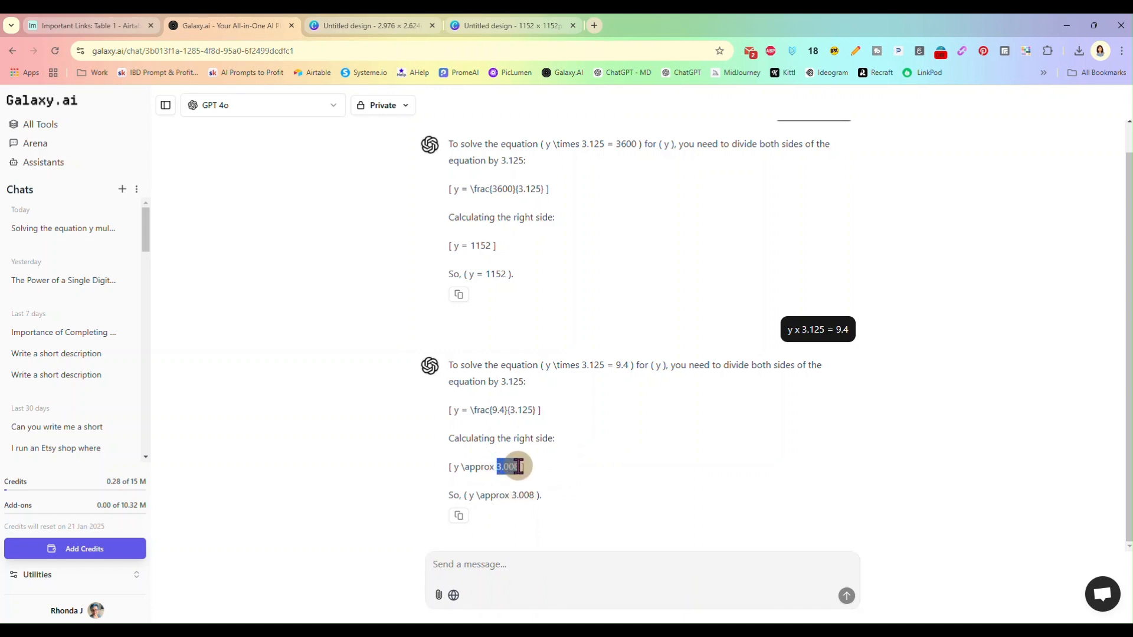
Switch to the 1152 px Canva design and start a new custom-size design in inches with a width of 3.008
click(491, 27)
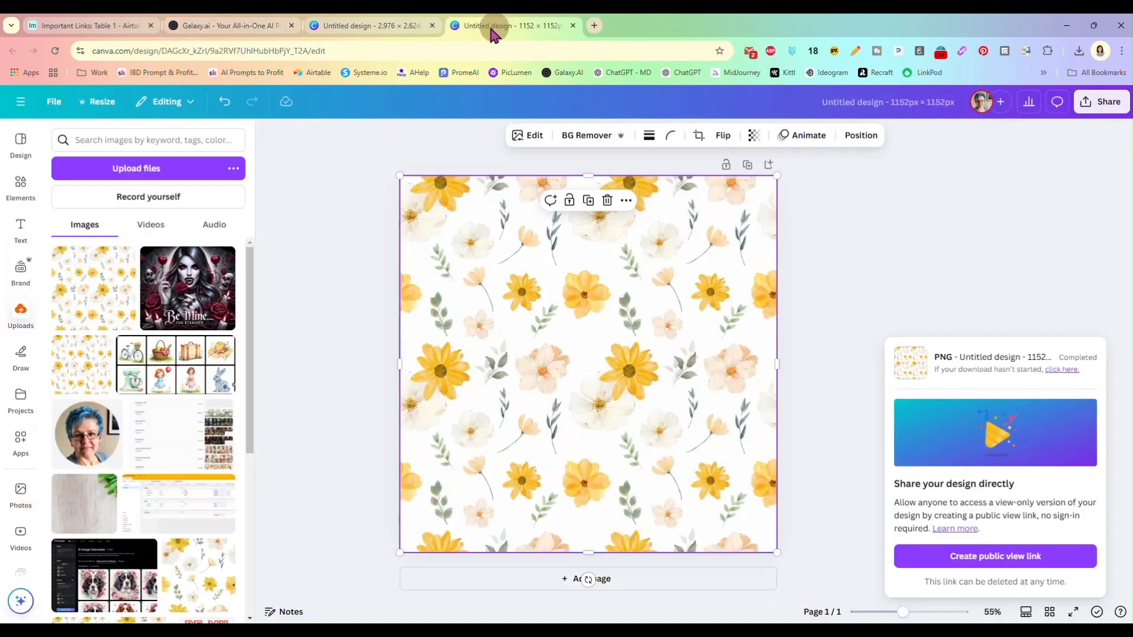
click(52, 108)
click(52, 112)
click(77, 183)
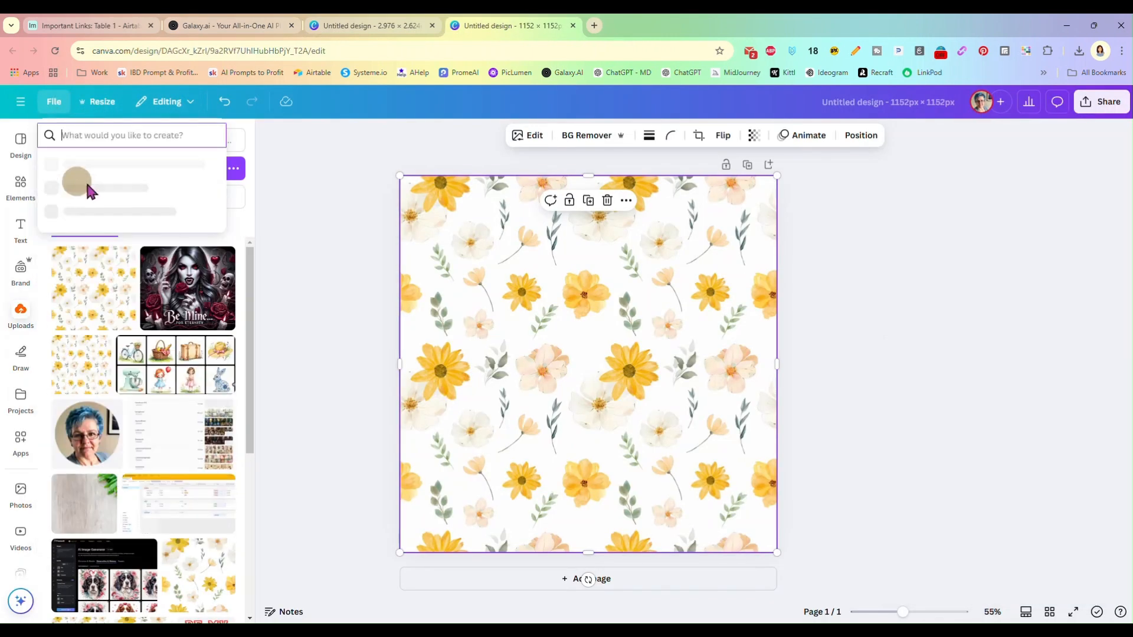
click(151, 164)
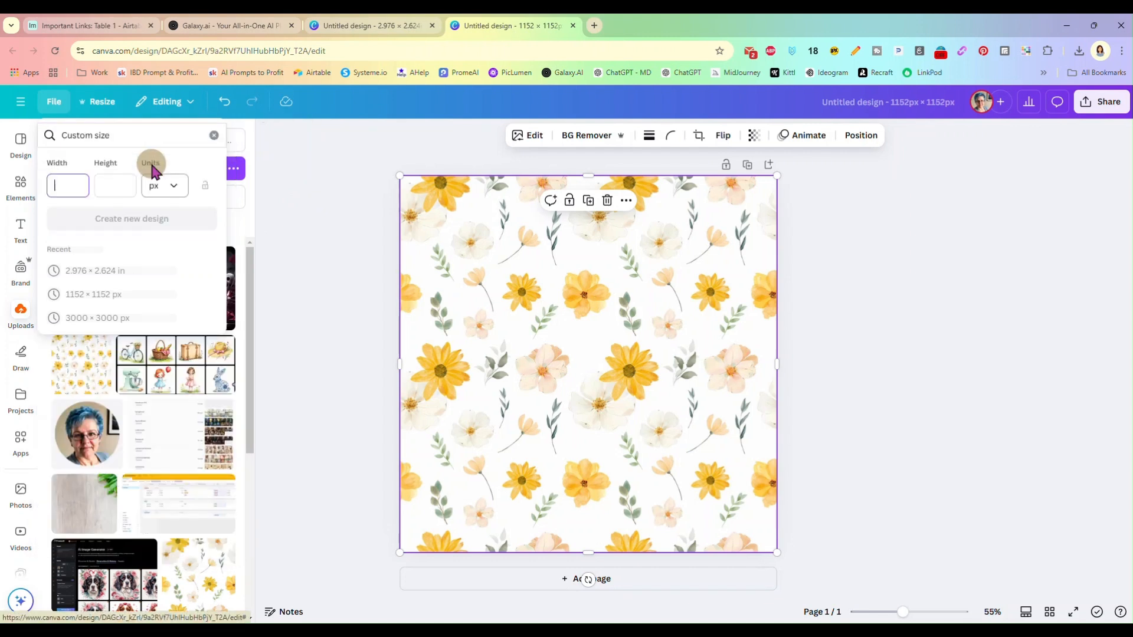
click(172, 187)
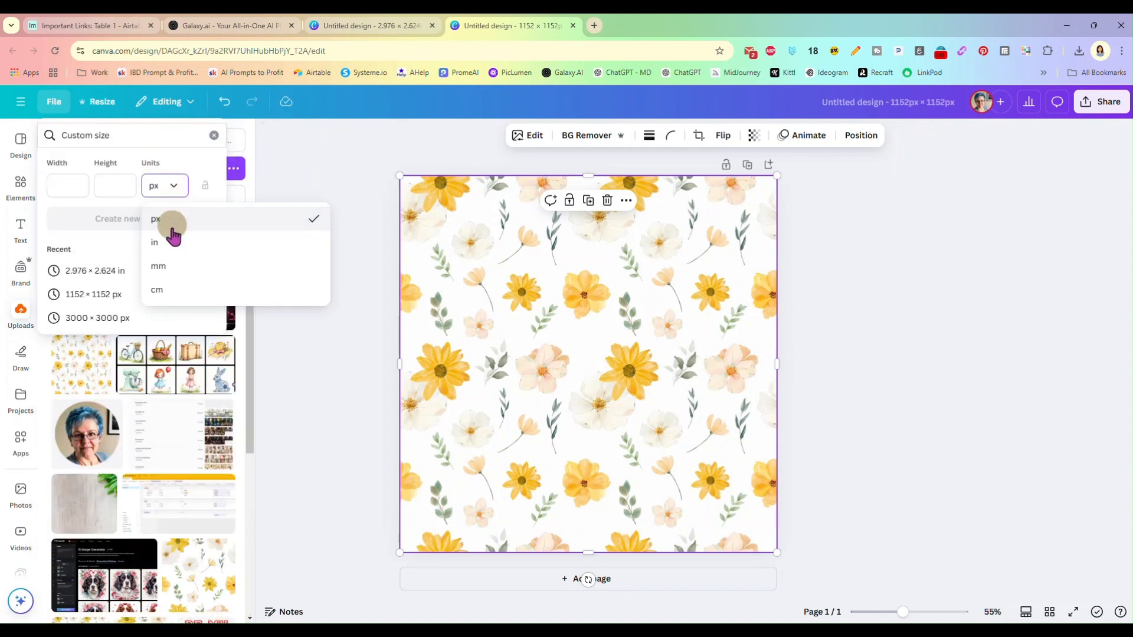
click(176, 243)
text(3.008)
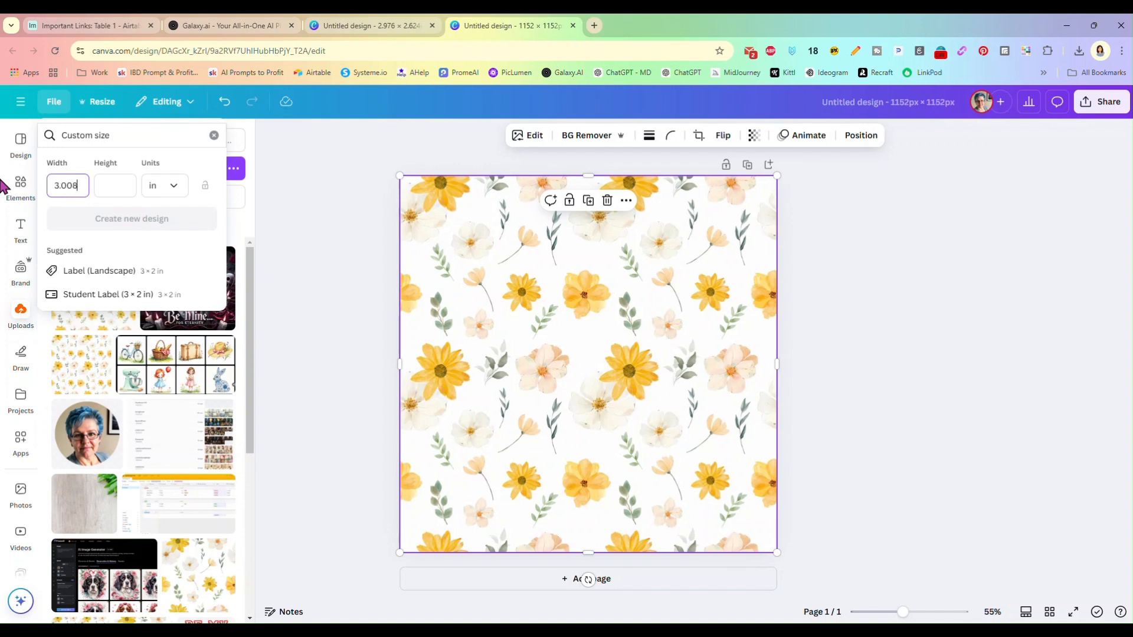
Return to Galaxy.ai, ask the chat to solve y x 3.125 = 7.9, and select the calculated y value
click(252, 24)
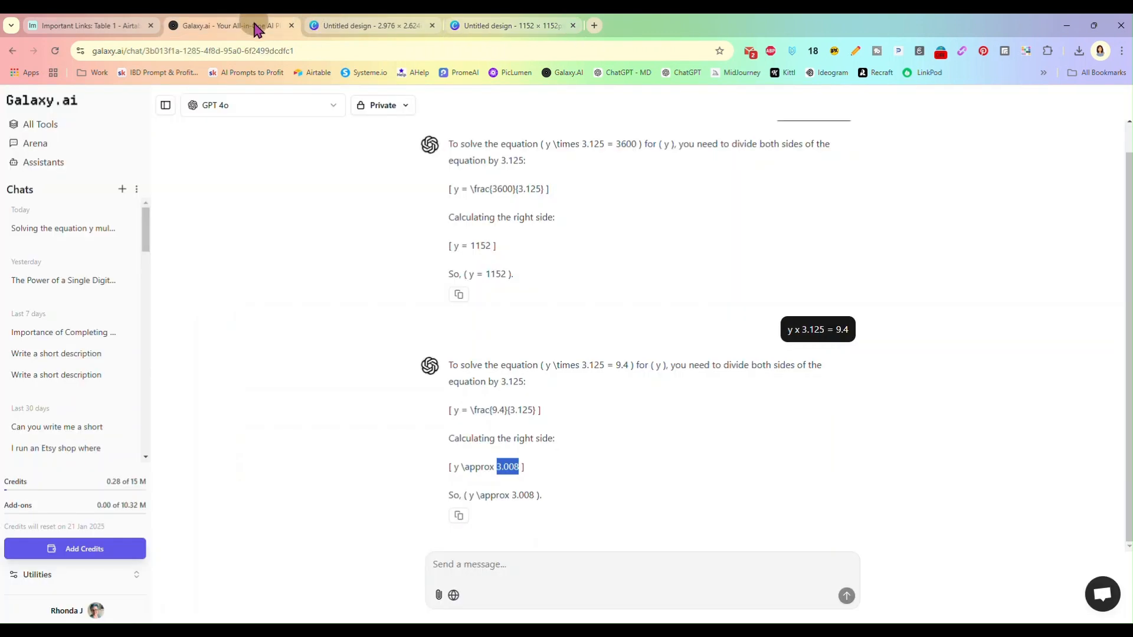
click(531, 563)
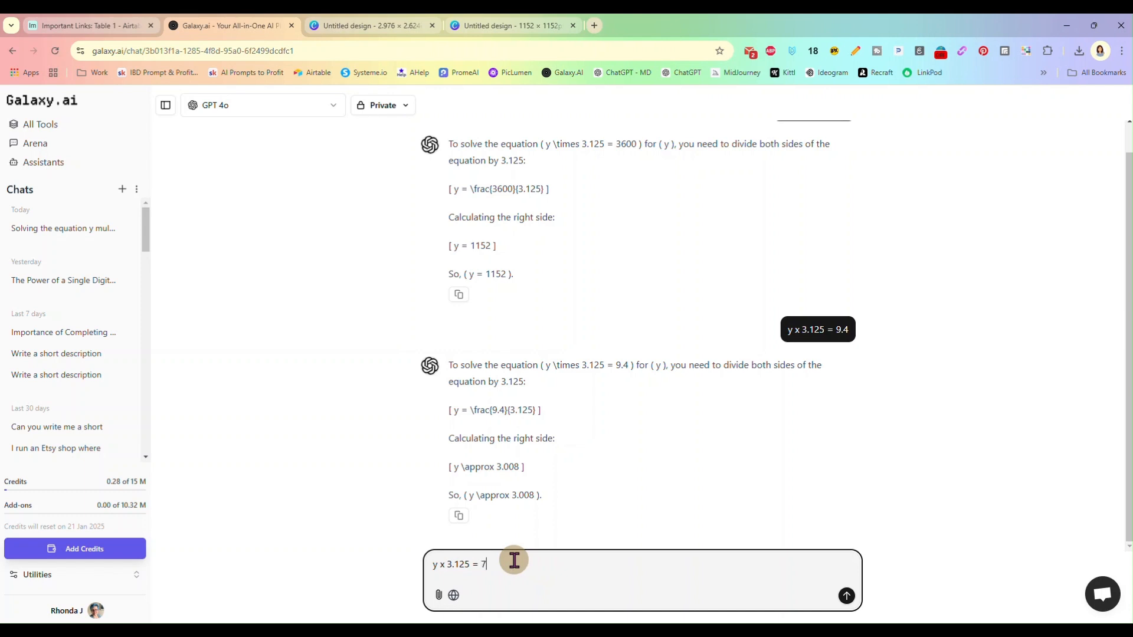
key(Return)
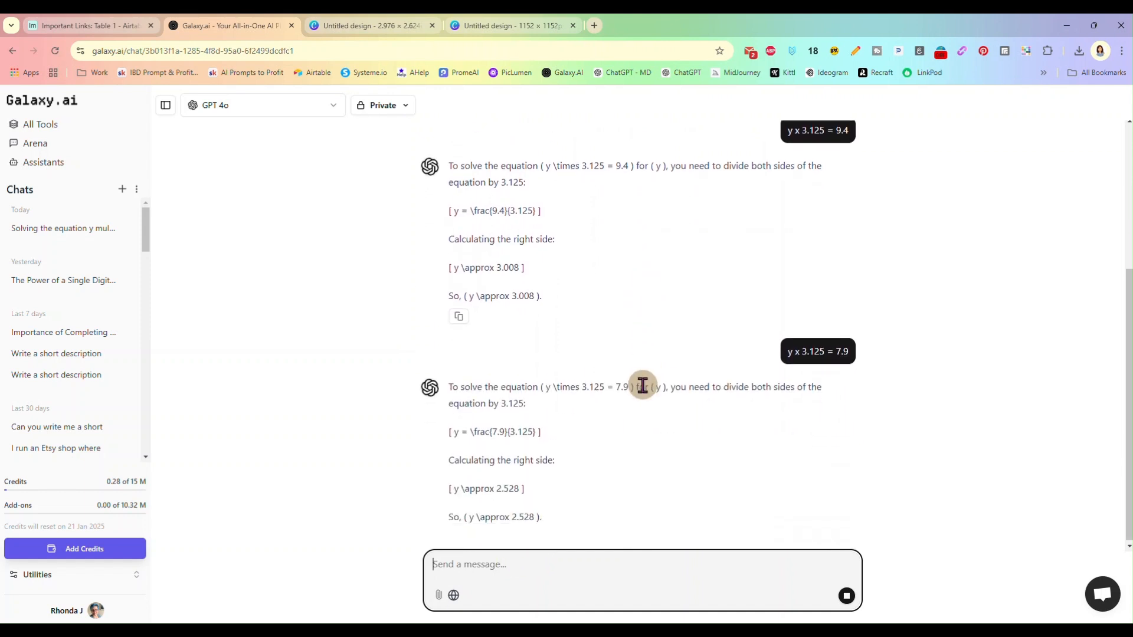
drag(512, 496, 532, 496)
key(ctrl+c)
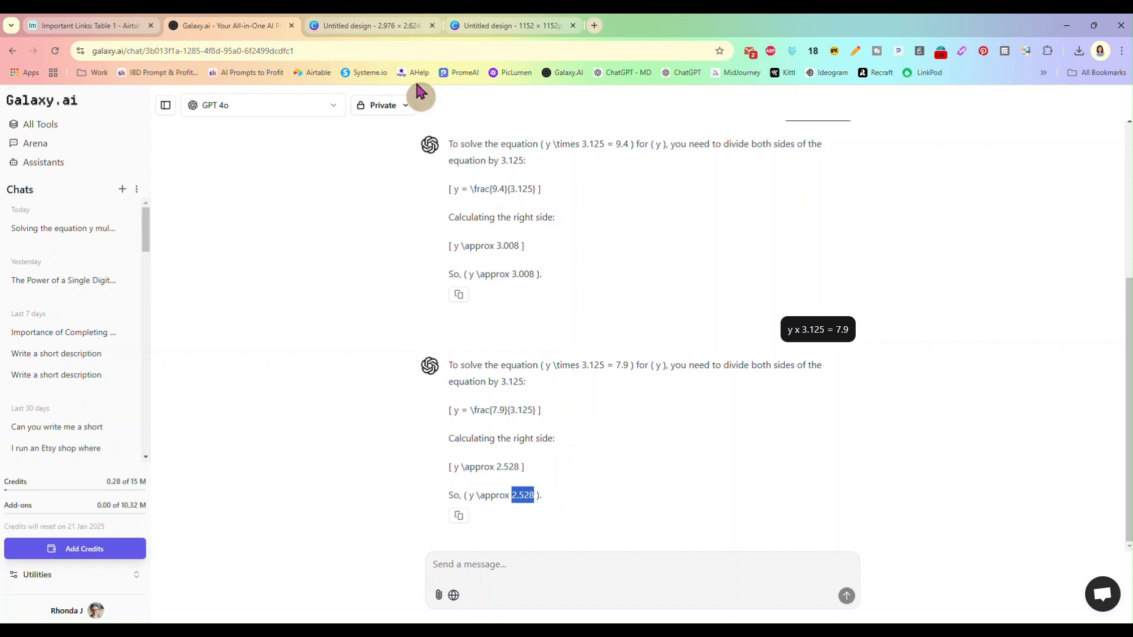
Go back to Canva, set the custom design's height to 2.528 in, and create the new design
click(472, 25)
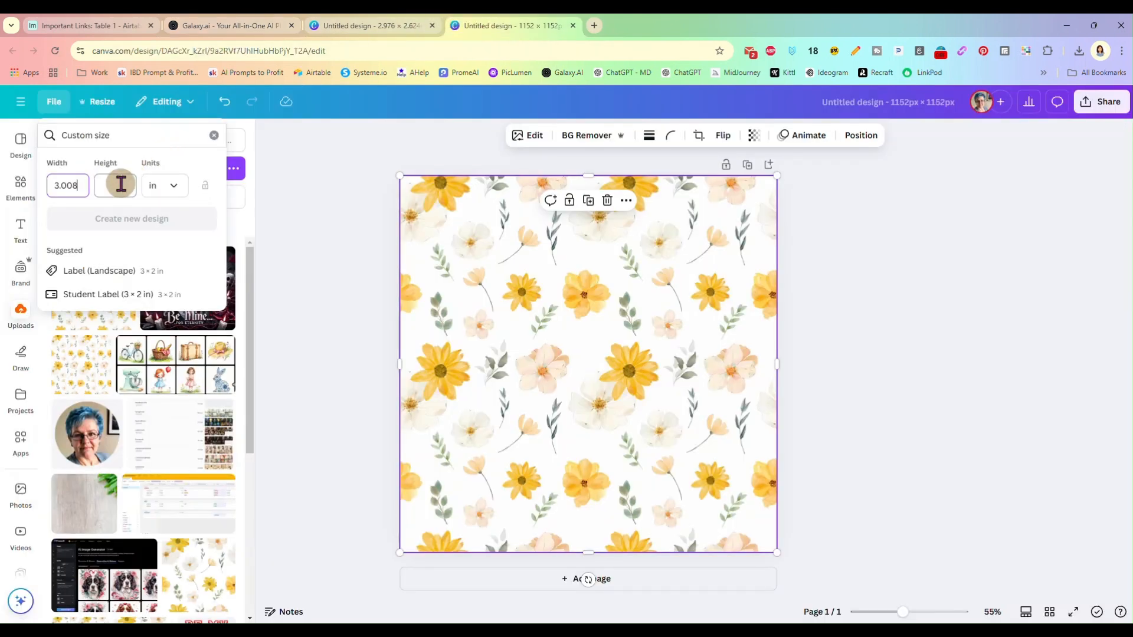
key(ctrl+v)
click(136, 221)
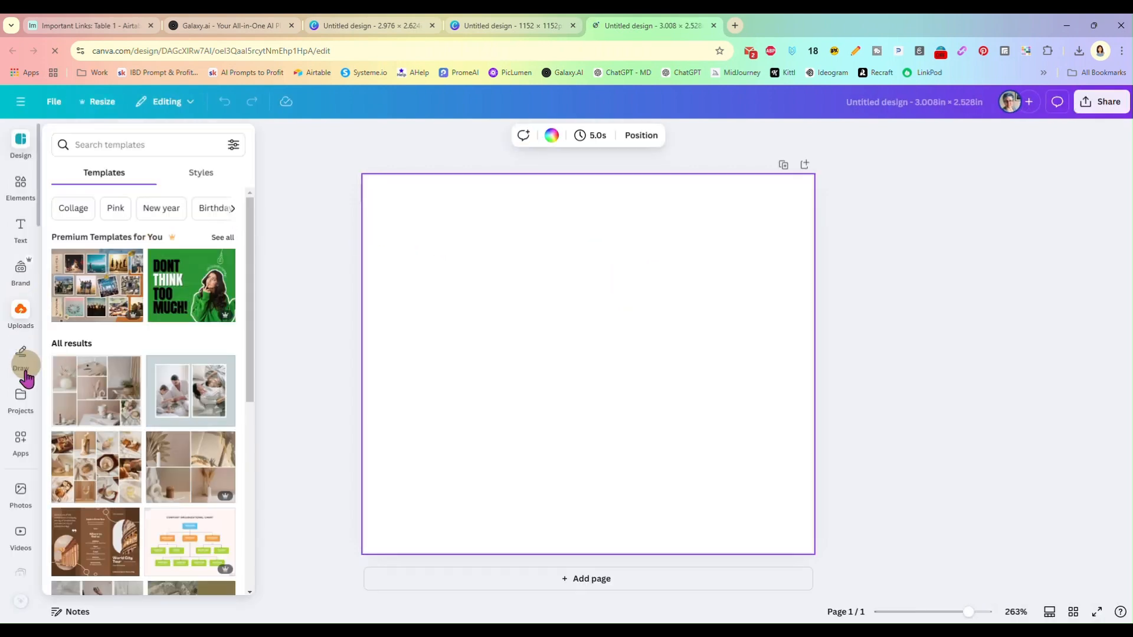
Add the uploaded "I Only Hook on Weekends" trout image with the orange title to the page and enlarge it to about the page height
click(18, 313)
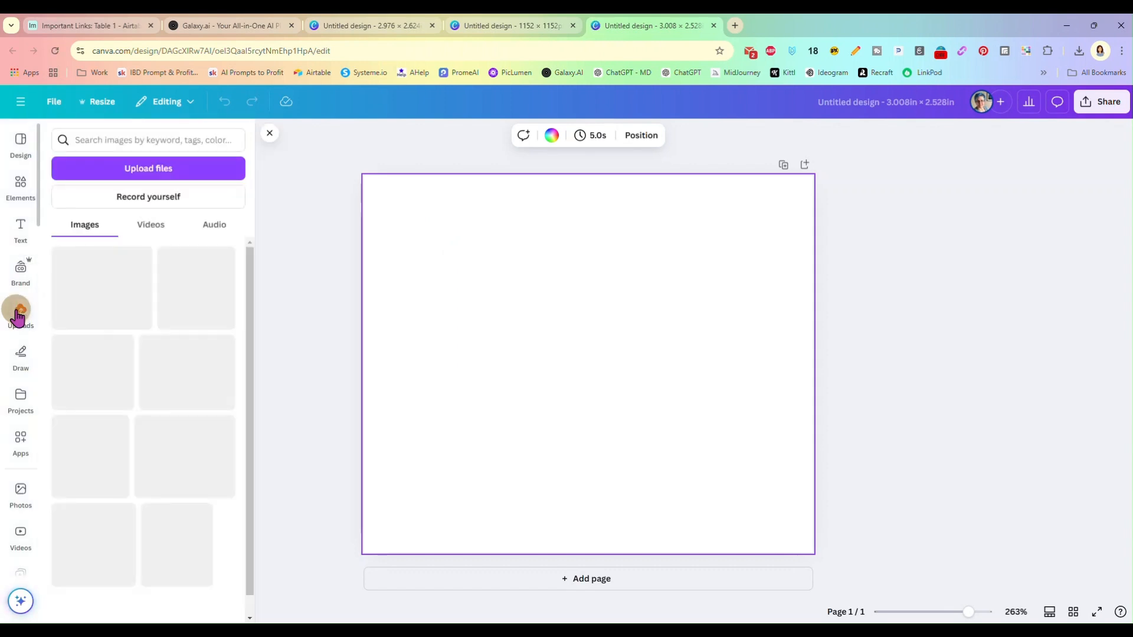
scroll(183, 424, down, 3)
scroll(183, 423, down, 10)
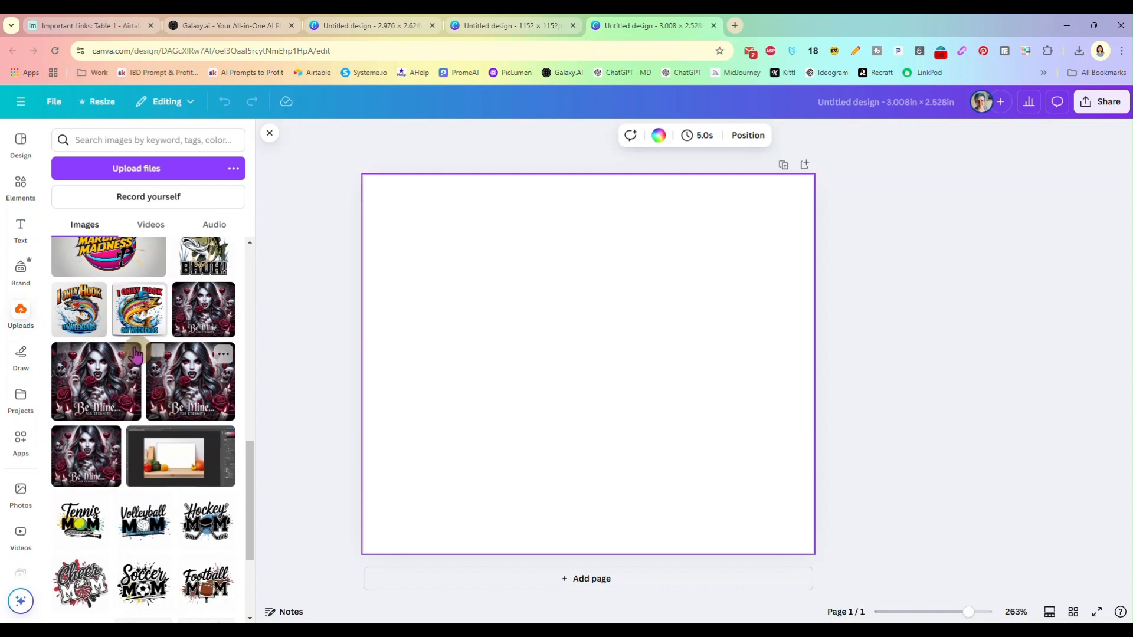
click(88, 308)
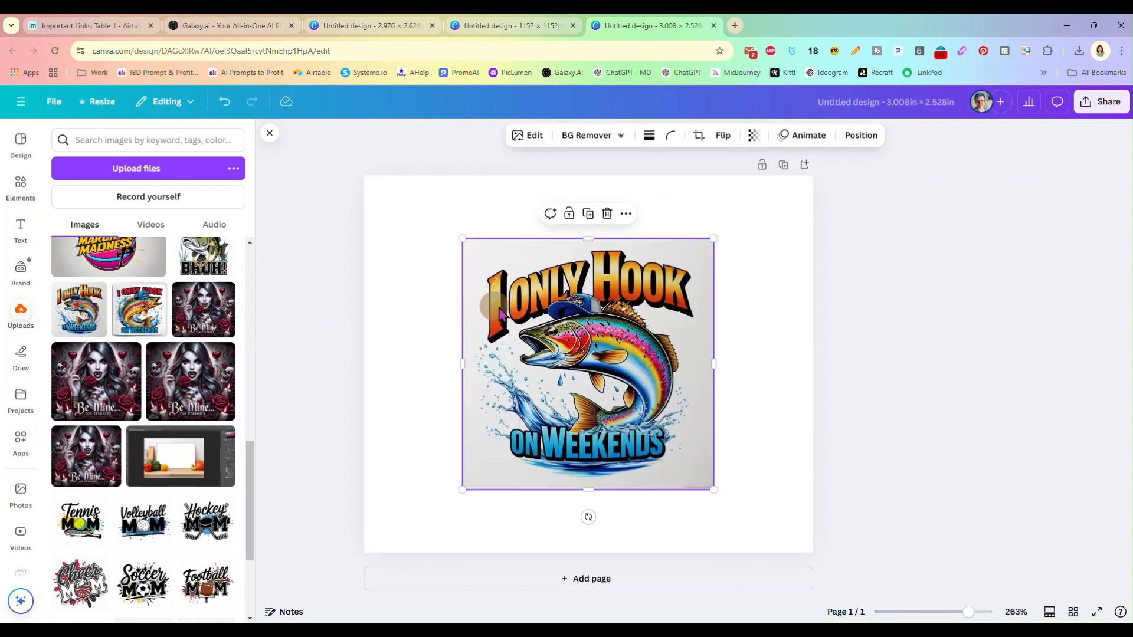
drag(464, 238, 379, 193)
drag(712, 489, 785, 577)
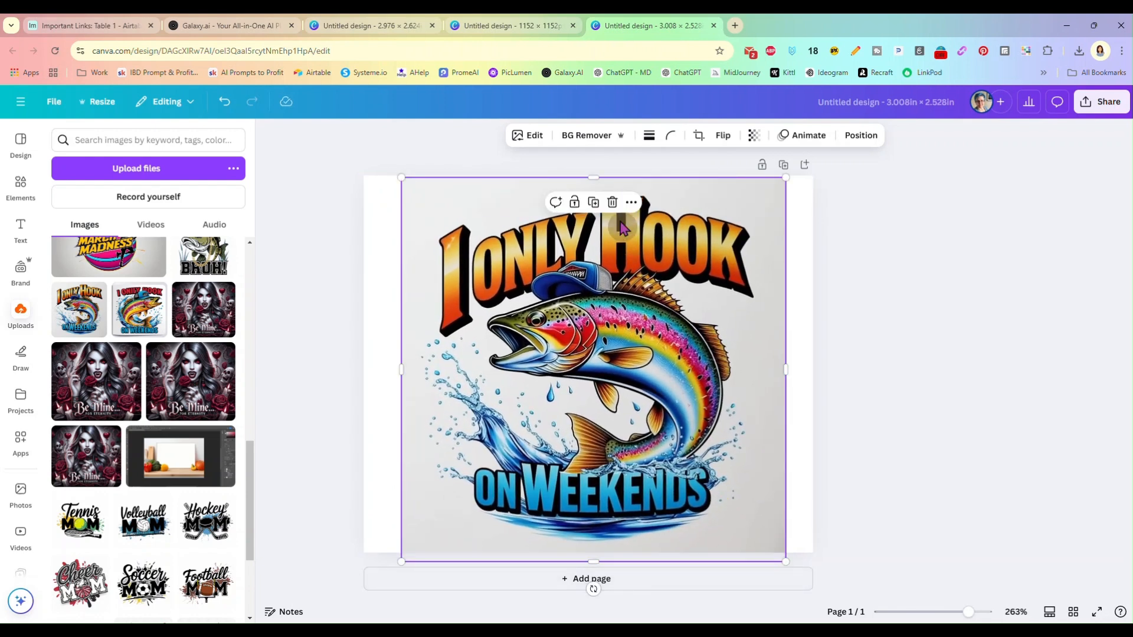
Remove the trout image's background and slightly enlarge and reposition the image on the page
click(581, 137)
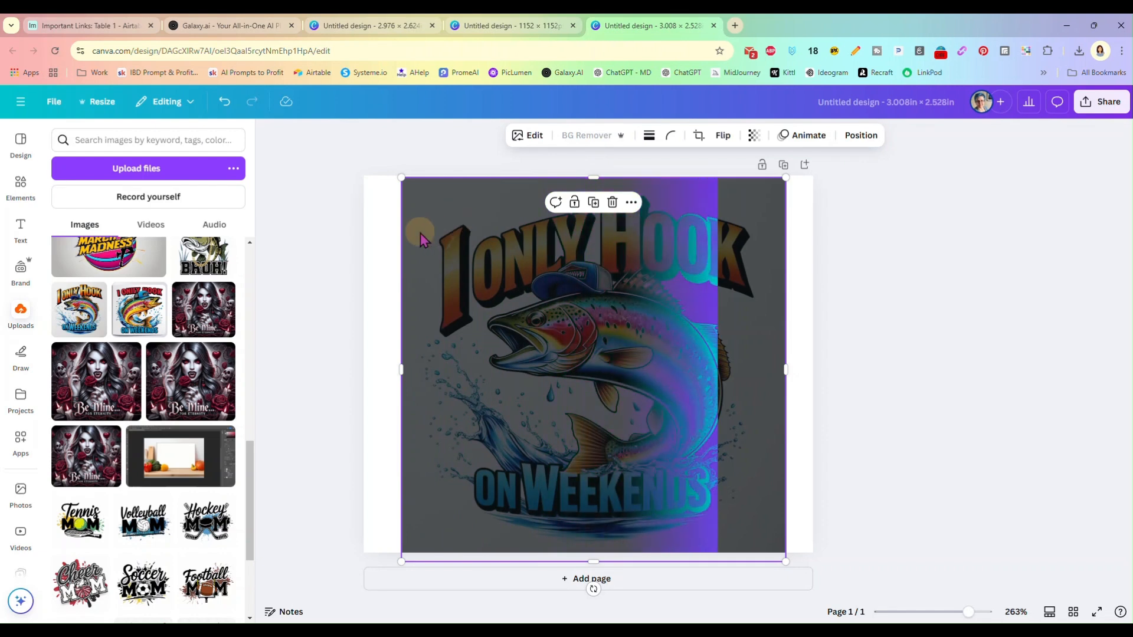
drag(397, 172, 393, 169)
drag(581, 371, 579, 369)
click(890, 379)
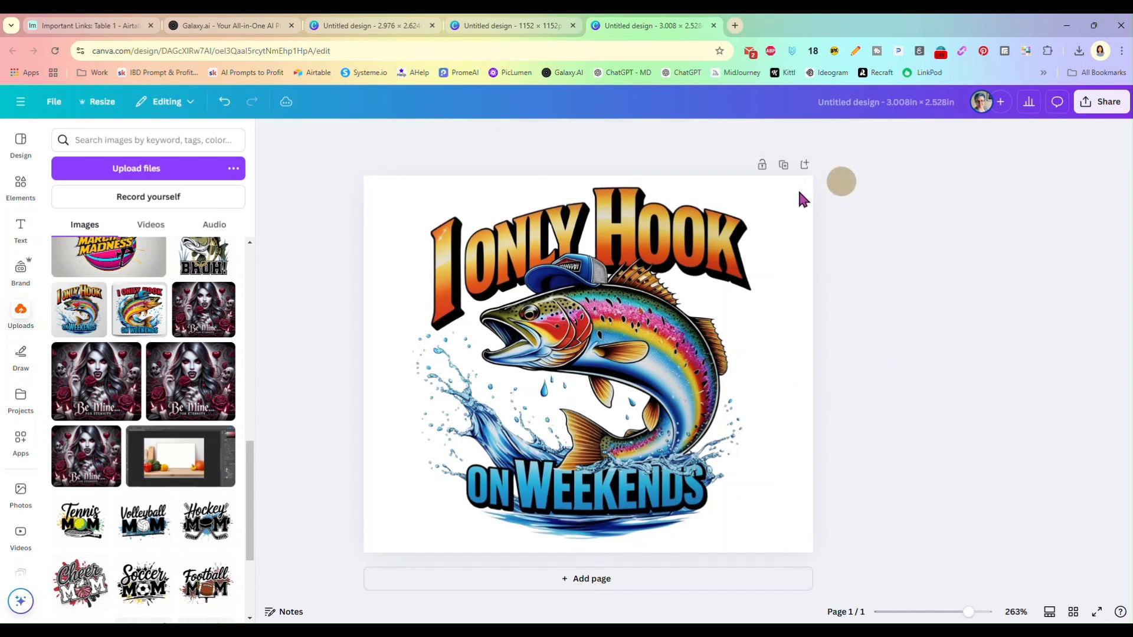
Upscale the trout image at 4x with the Image Upscaler
click(612, 306)
click(529, 142)
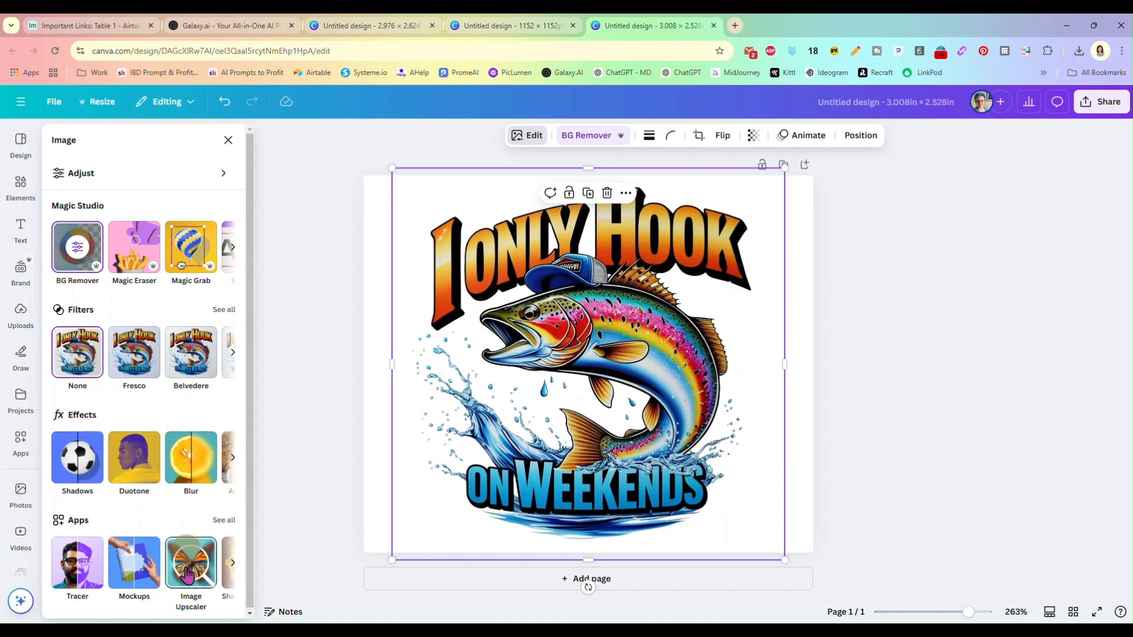
click(188, 571)
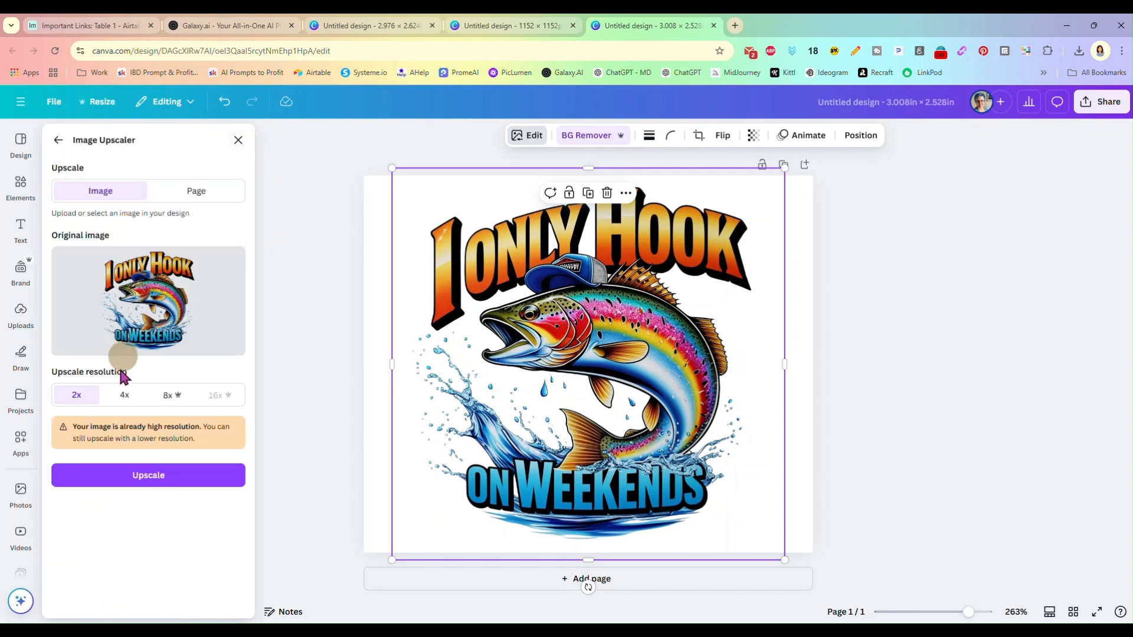
click(125, 395)
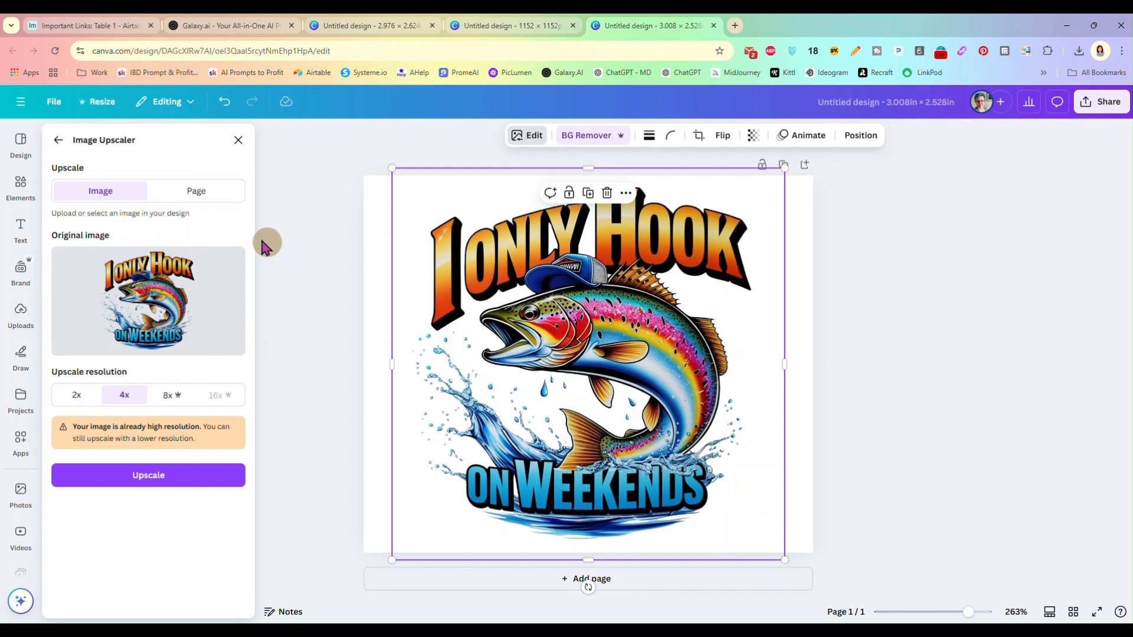
click(145, 480)
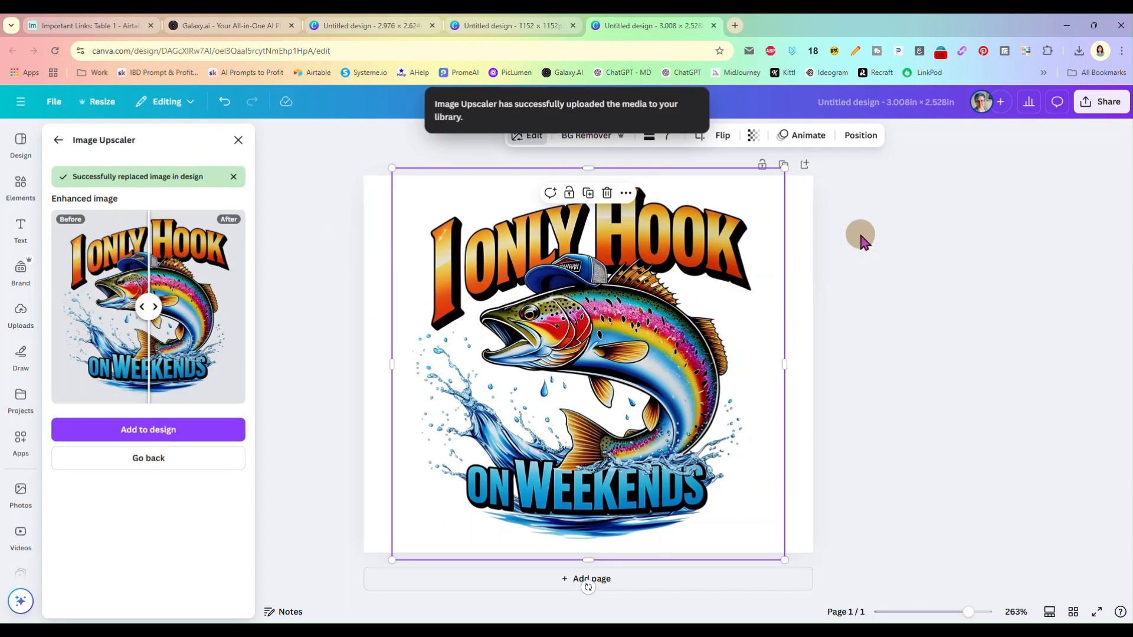
Download the design as a PNG at size multiplier 3.125 and save it as mousepad-test in the WIPTEMP folder
click(1100, 101)
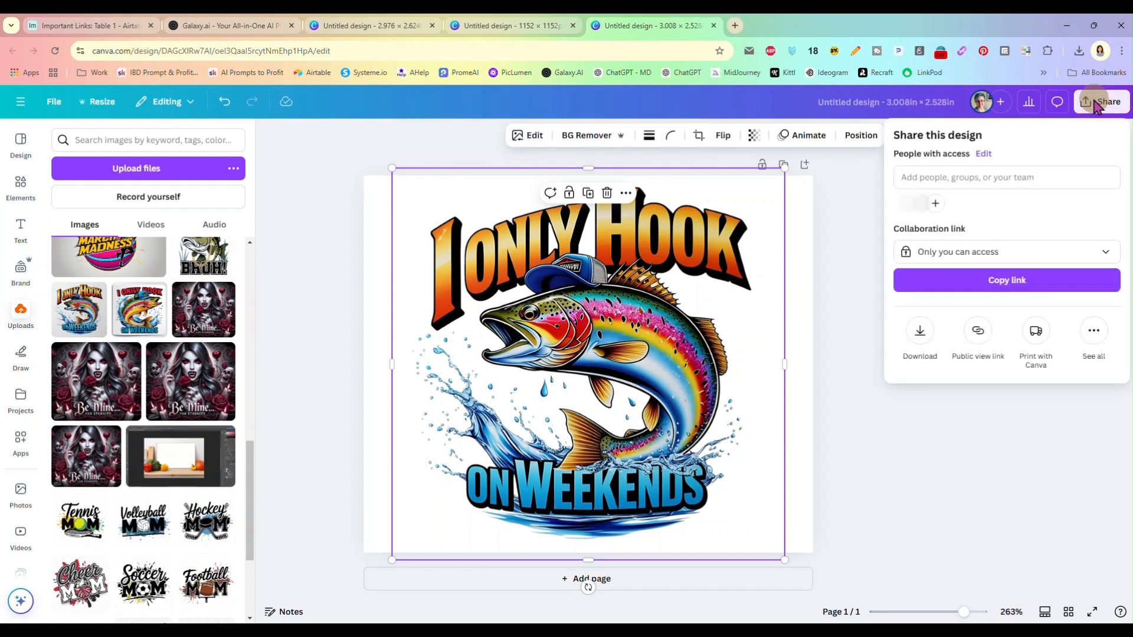
click(919, 330)
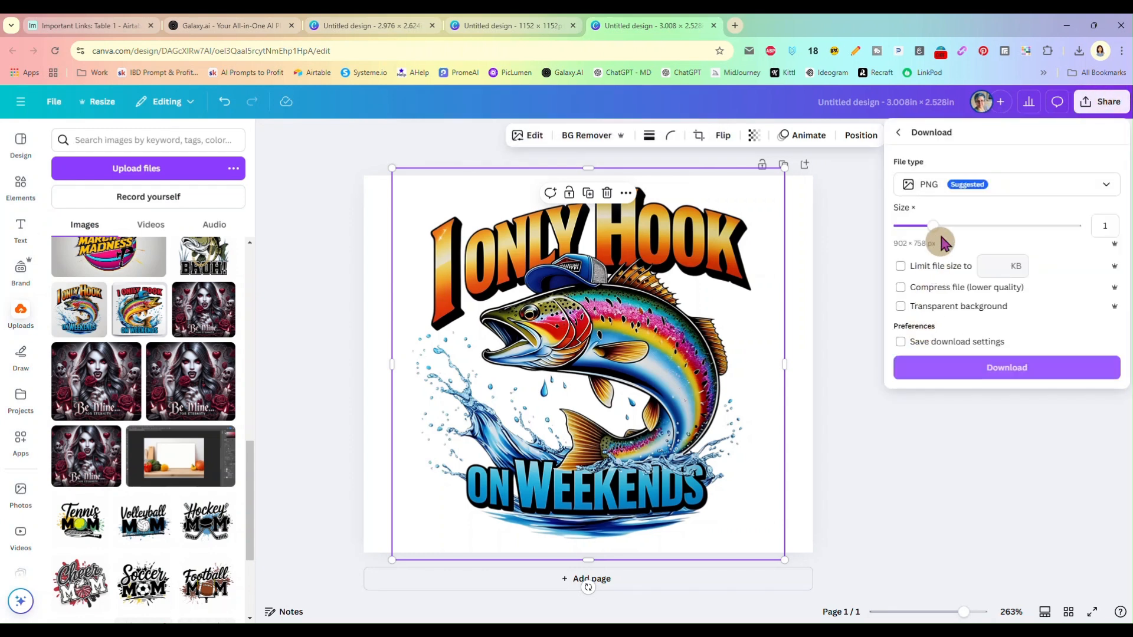
drag(934, 227, 1082, 228)
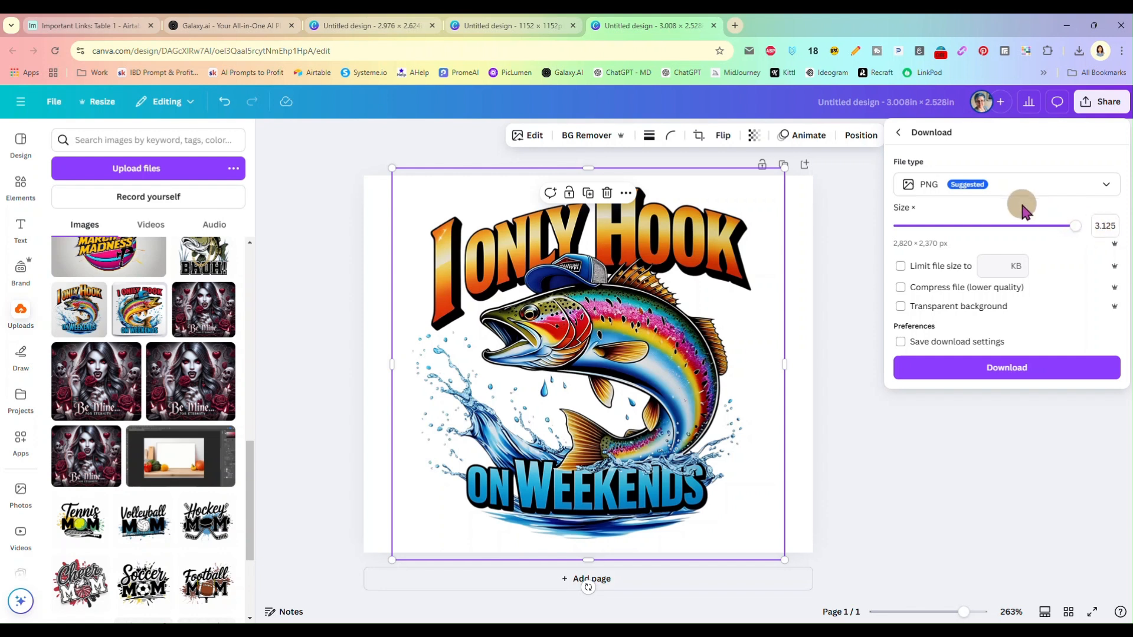
click(938, 312)
click(1001, 373)
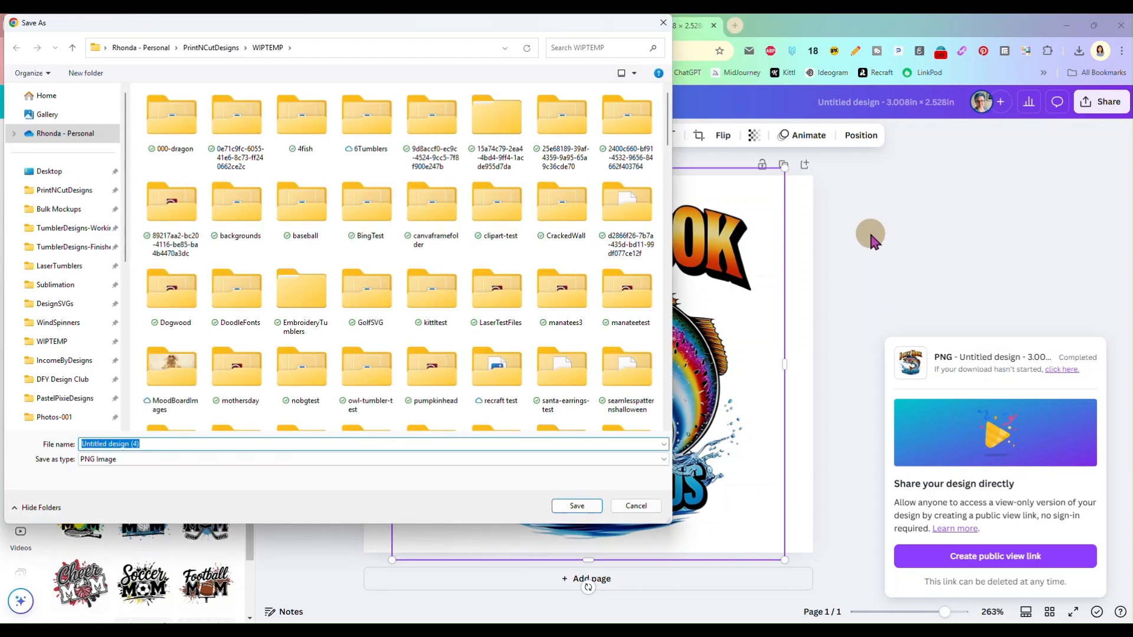
text(mousepad-)
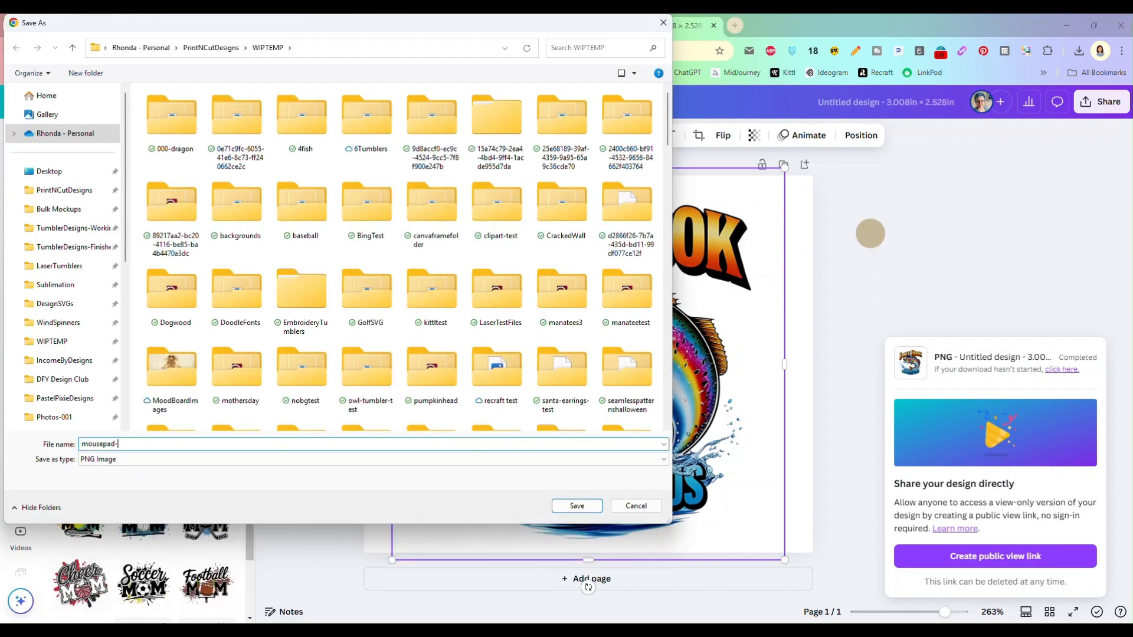
text(trout)
key(Return)
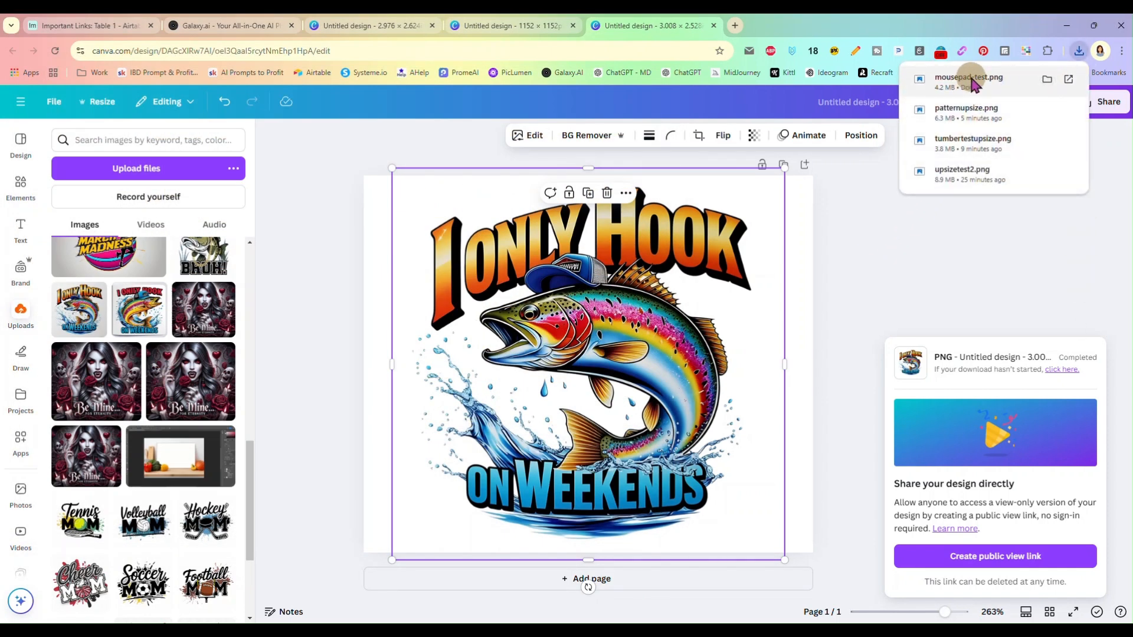
Open the downloaded mousepad-test.png in Photoshop and bring up its Image Size settings
drag(971, 82, 635, 31)
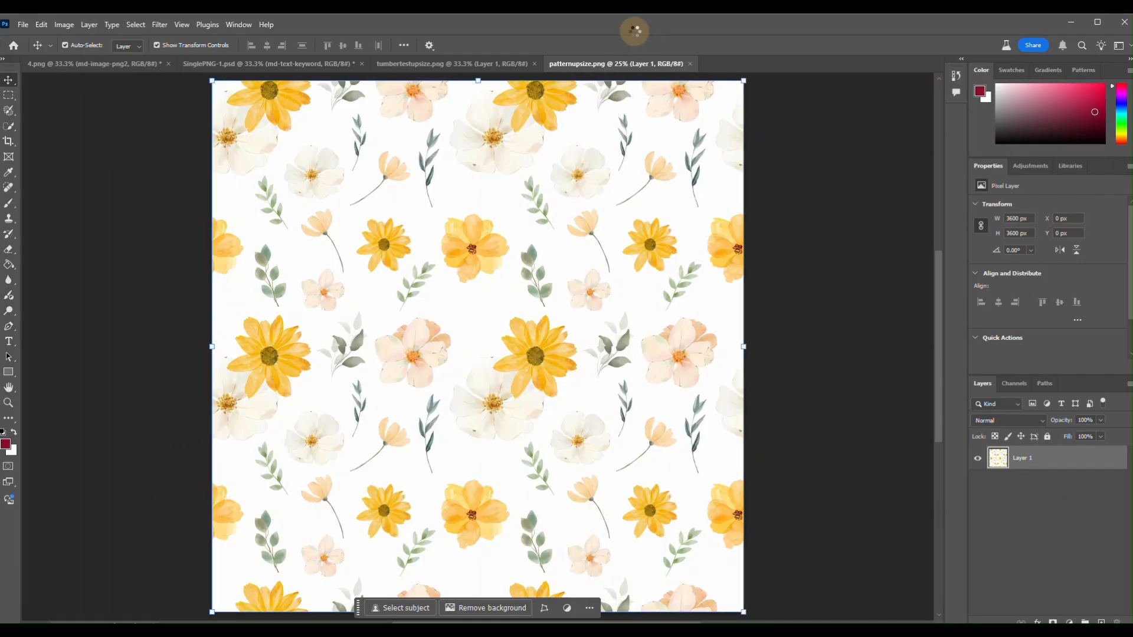
click(65, 25)
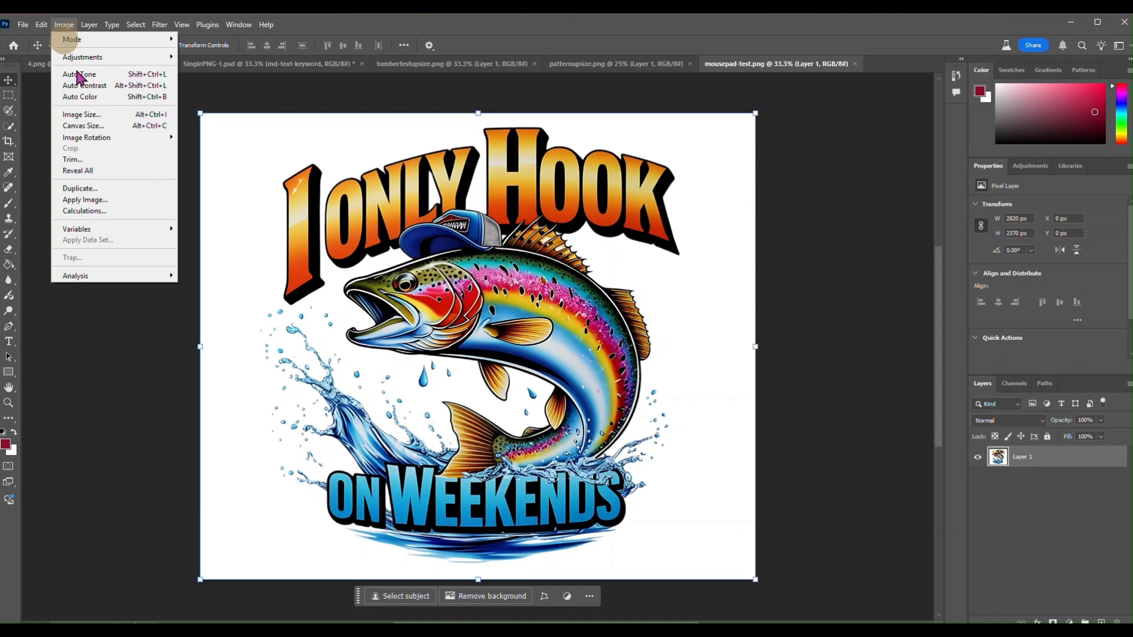
click(81, 111)
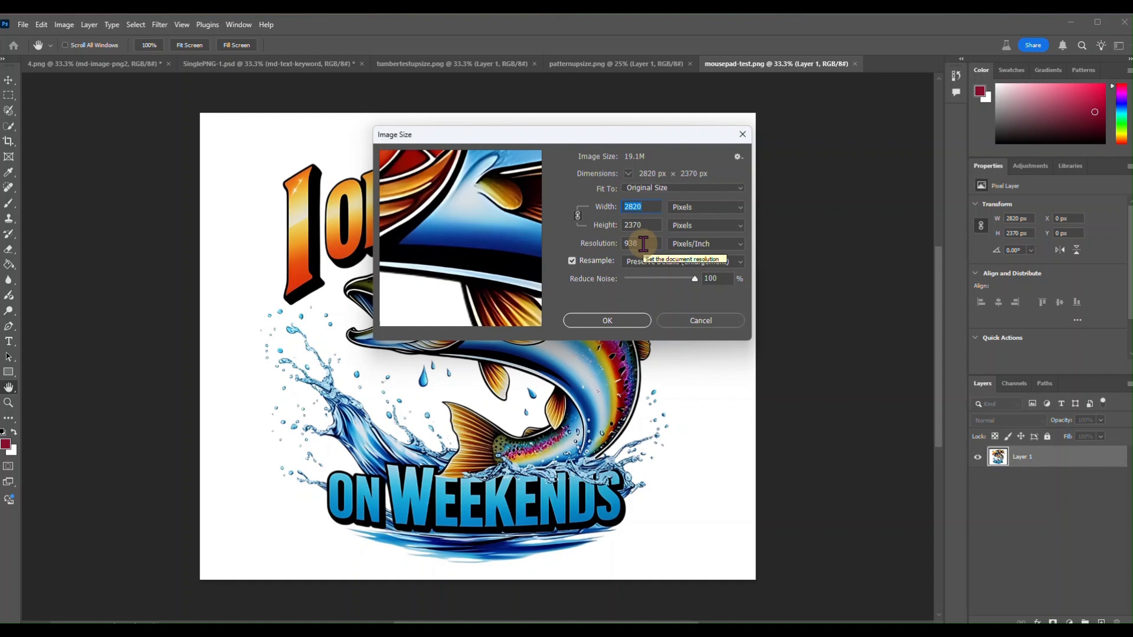
Examine the fish, splash and lettering details in the Image Size preview at 100% and zoomed out, and close the settings without changing any values
drag(499, 182, 474, 309)
drag(408, 193, 427, 276)
drag(413, 205, 491, 223)
drag(423, 269, 504, 192)
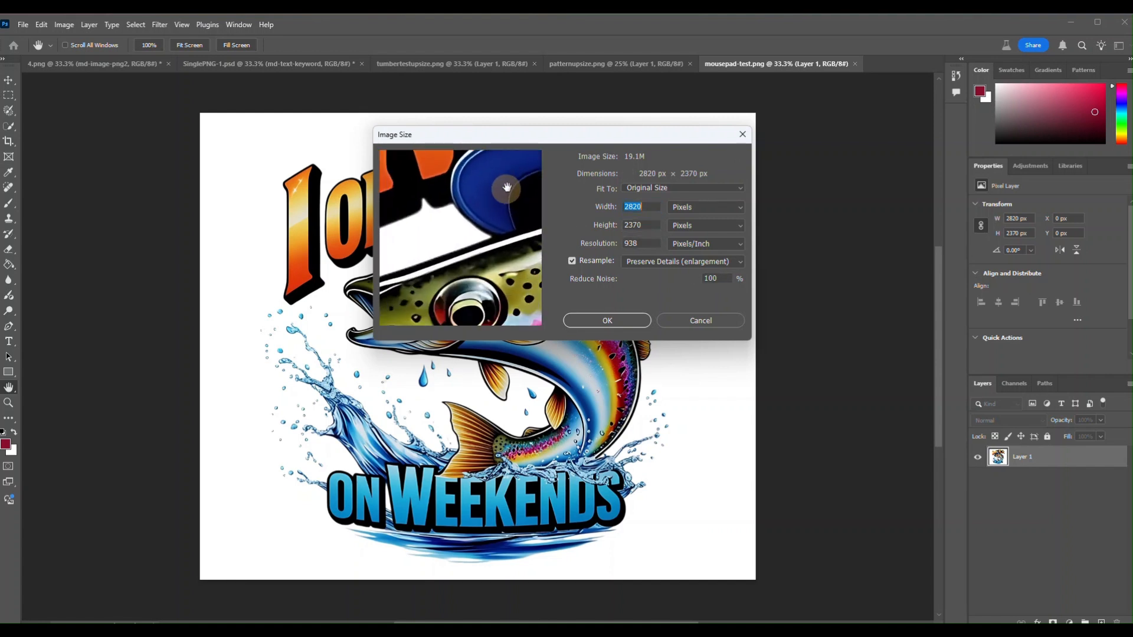
drag(439, 295, 474, 202)
drag(466, 258, 492, 296)
drag(458, 298, 476, 274)
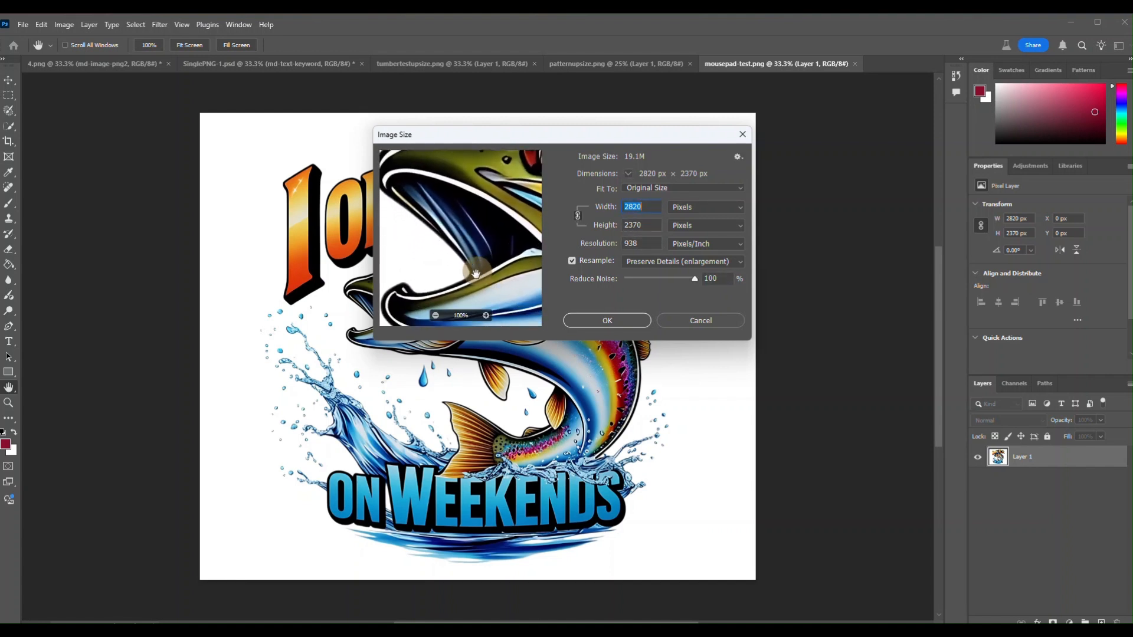
click(436, 316)
drag(511, 230, 437, 212)
drag(509, 294, 483, 259)
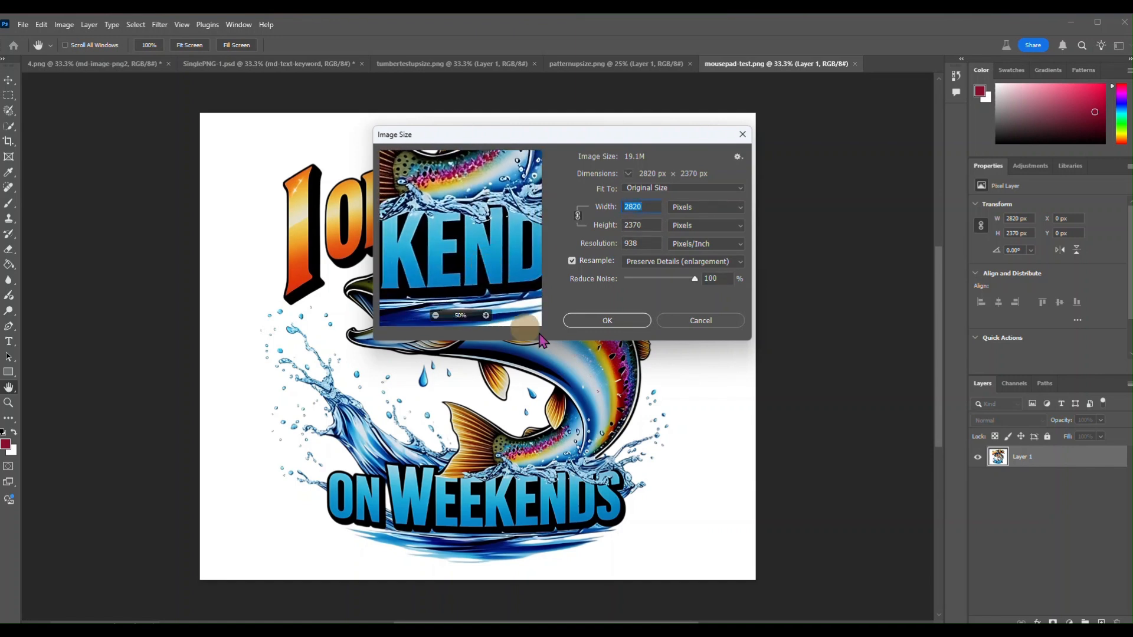
click(590, 320)
click(791, 341)
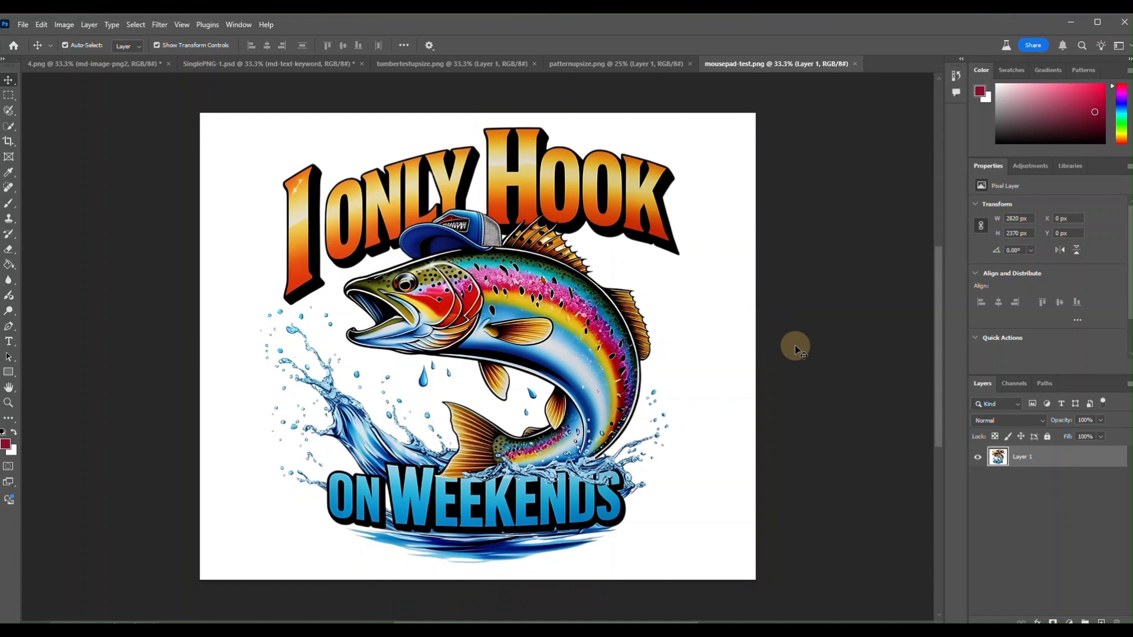
Switch back to the trout design in Canva, dismiss the downloads list and deselect the image
mouse_move(359, 632)
click(358, 581)
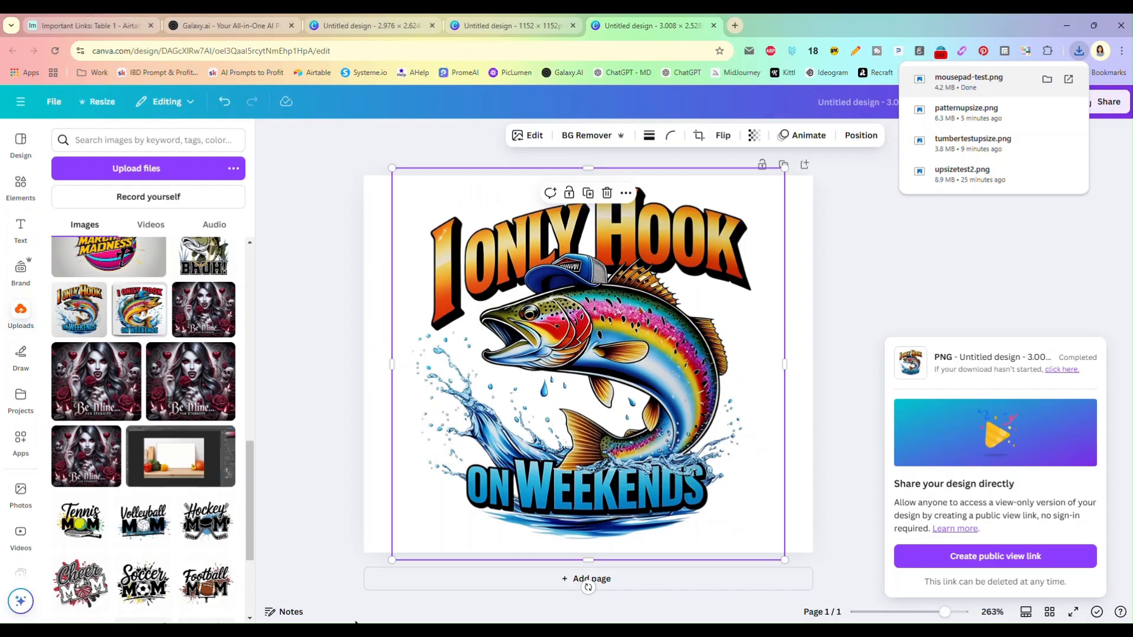
click(358, 185)
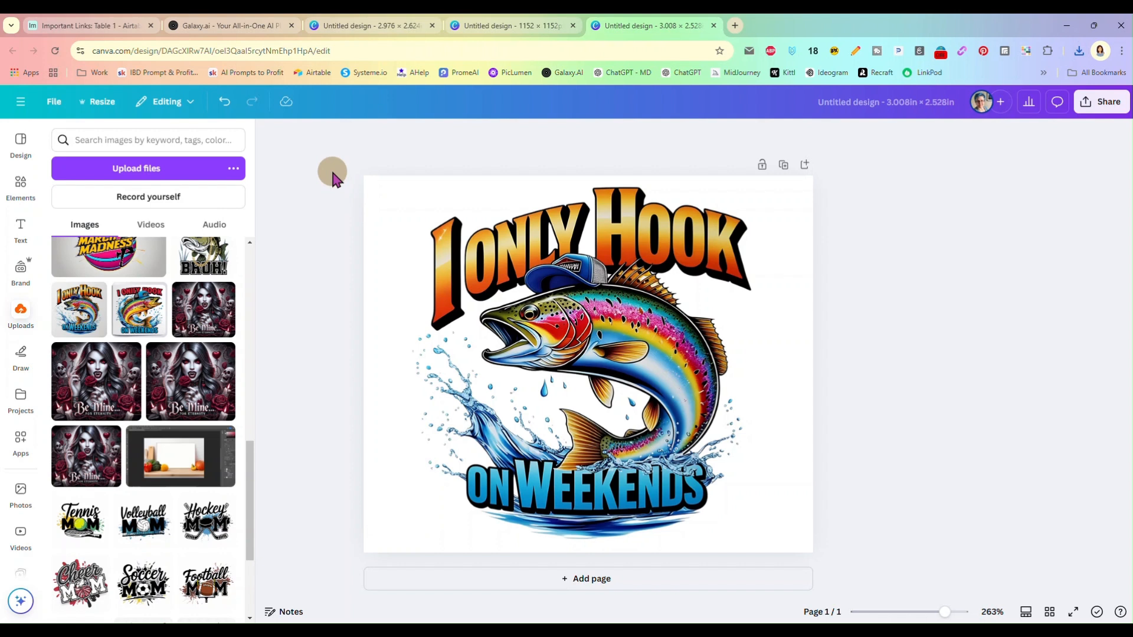
click(558, 288)
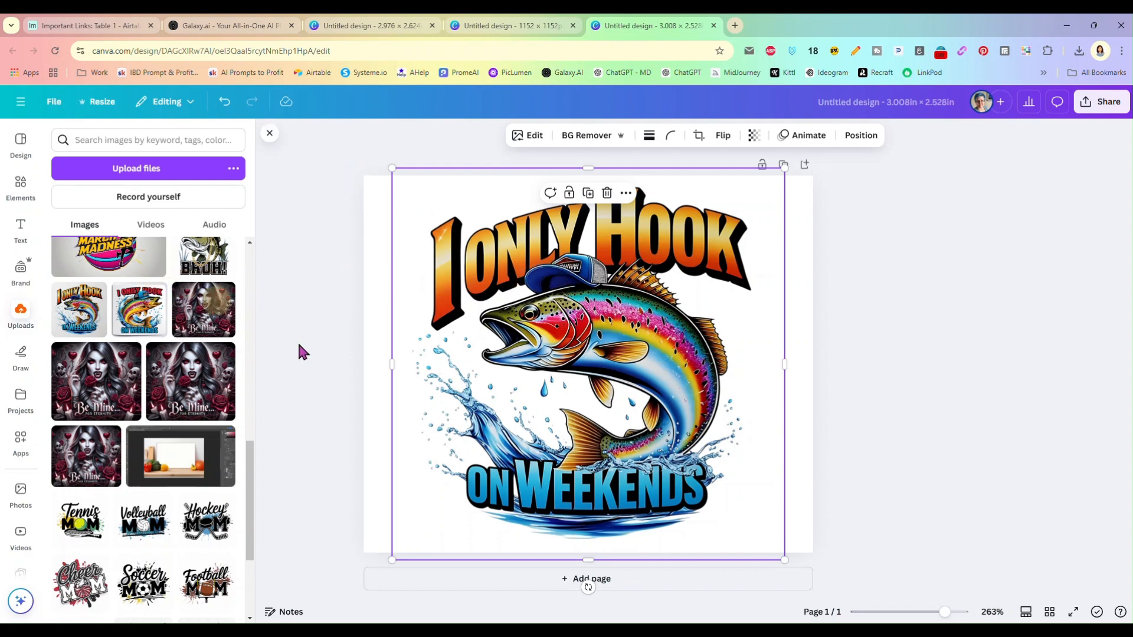
click(848, 305)
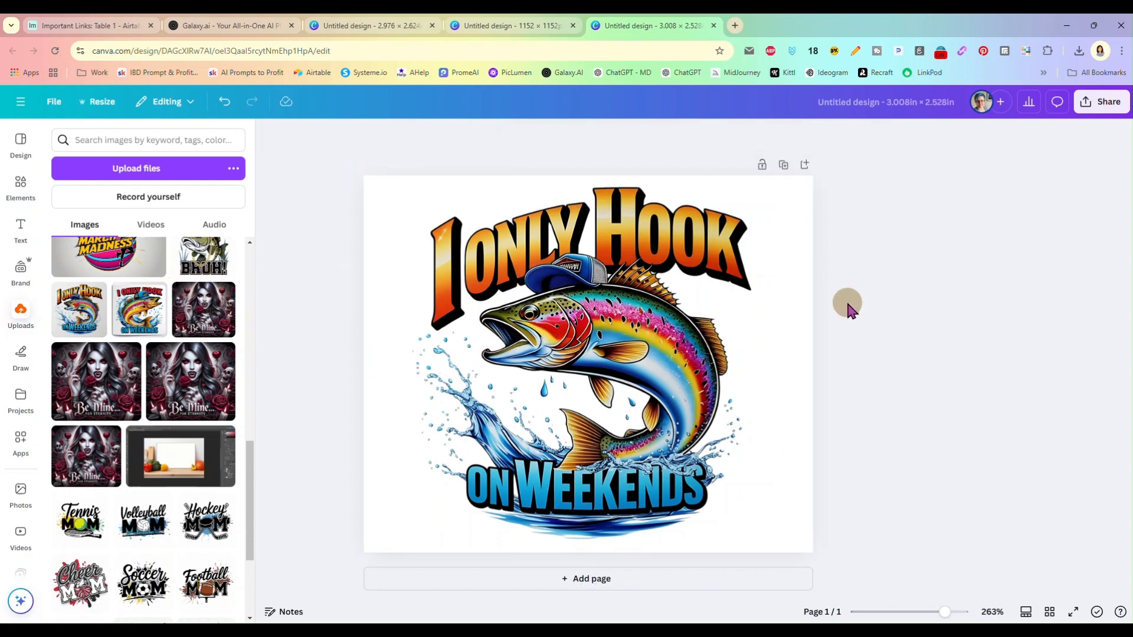
click(641, 333)
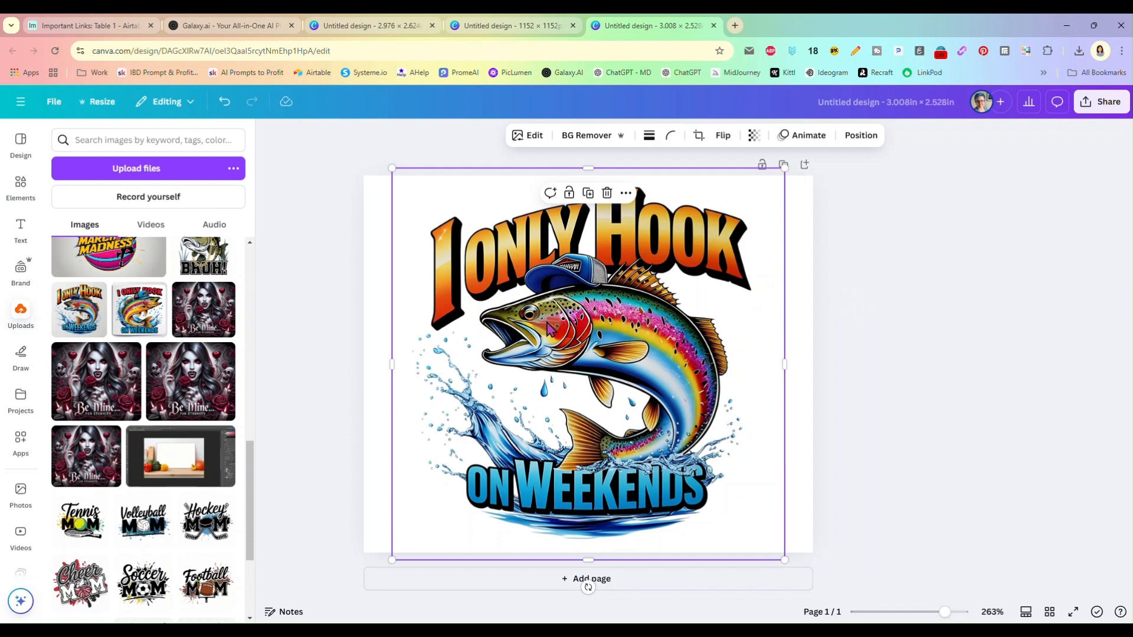
click(834, 300)
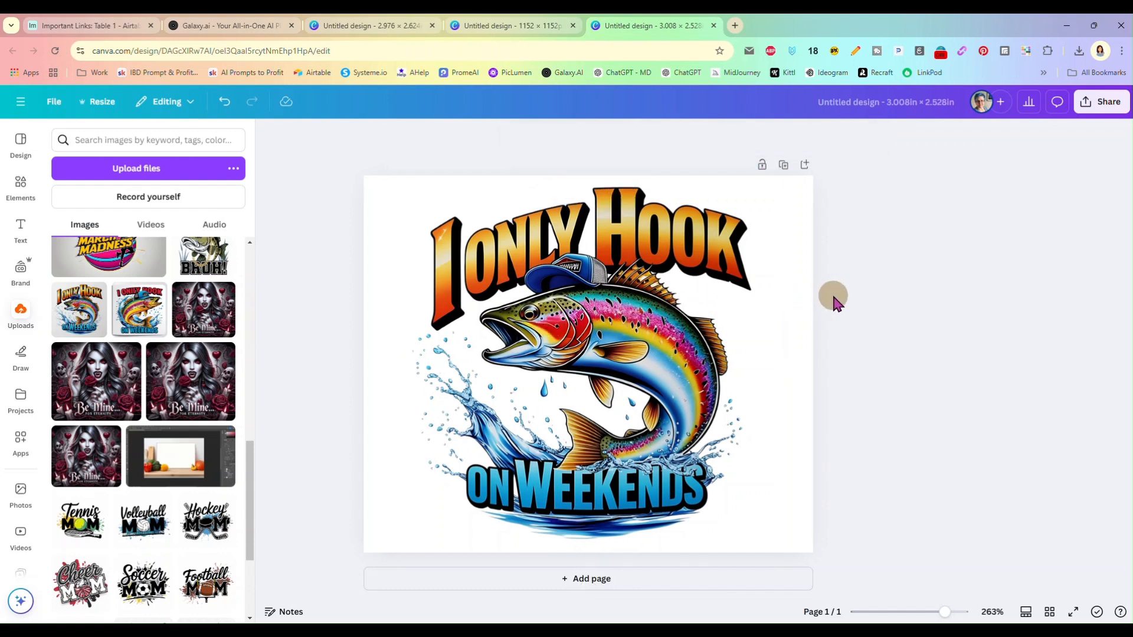